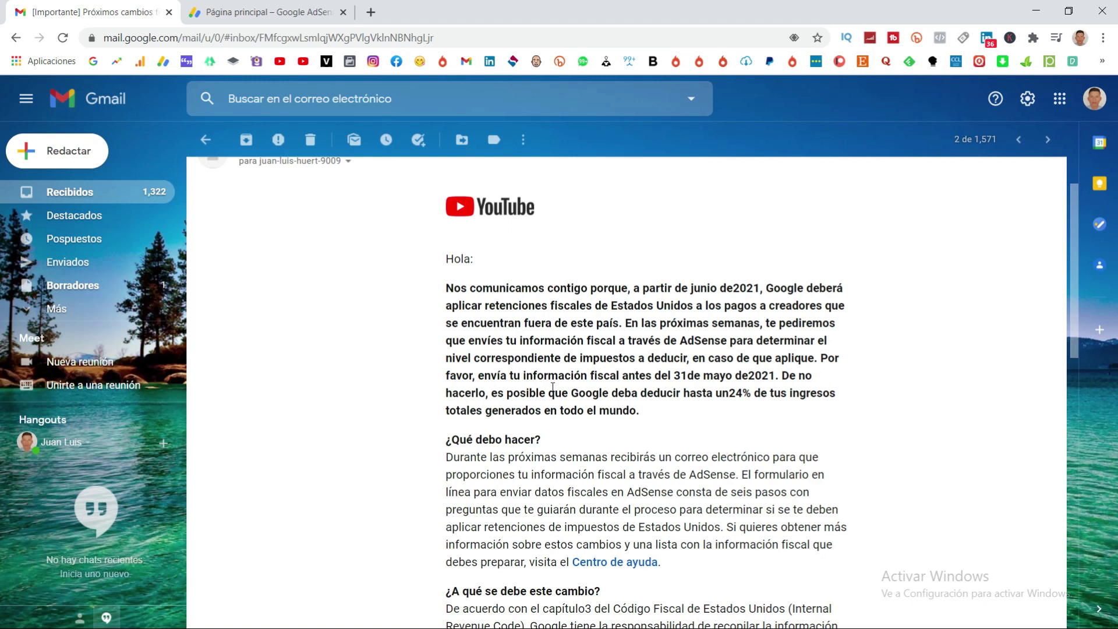
{"action": "left_click_drag", "start_coordinate": [478, 376], "coordinate": [775, 377]}
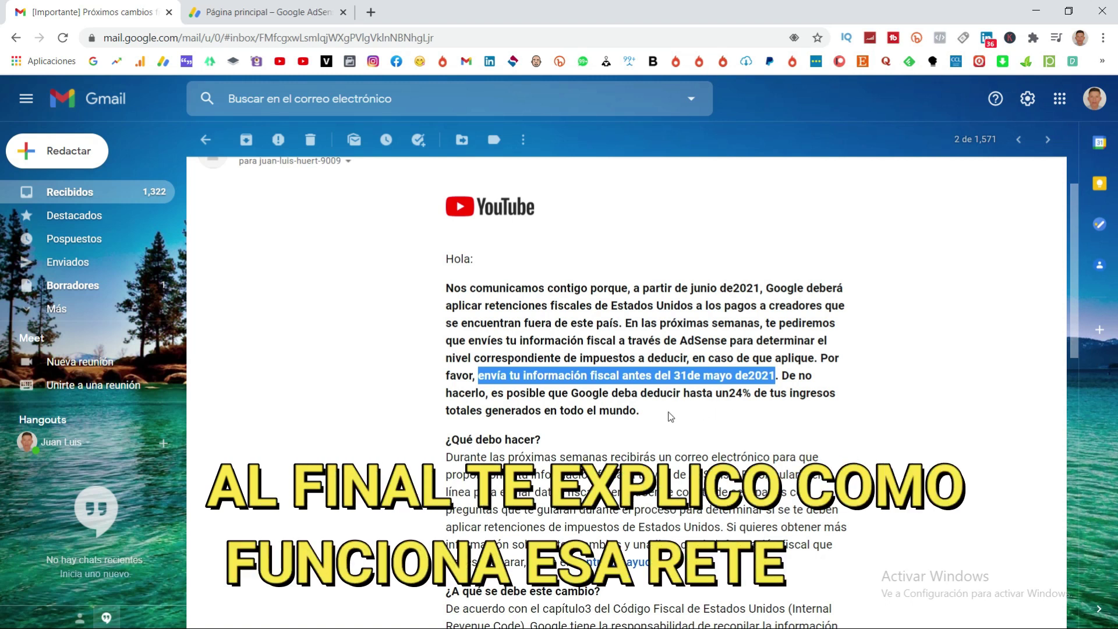
{"action": "scroll", "coordinate": [658, 415], "scroll_direction": "down", "scroll_amount": 1}
{"action": "scroll", "coordinate": [595, 406], "scroll_direction": "down", "scroll_amount": 1}
{"action": "scroll", "coordinate": [595, 406], "scroll_direction": "down", "scroll_amount": 1}
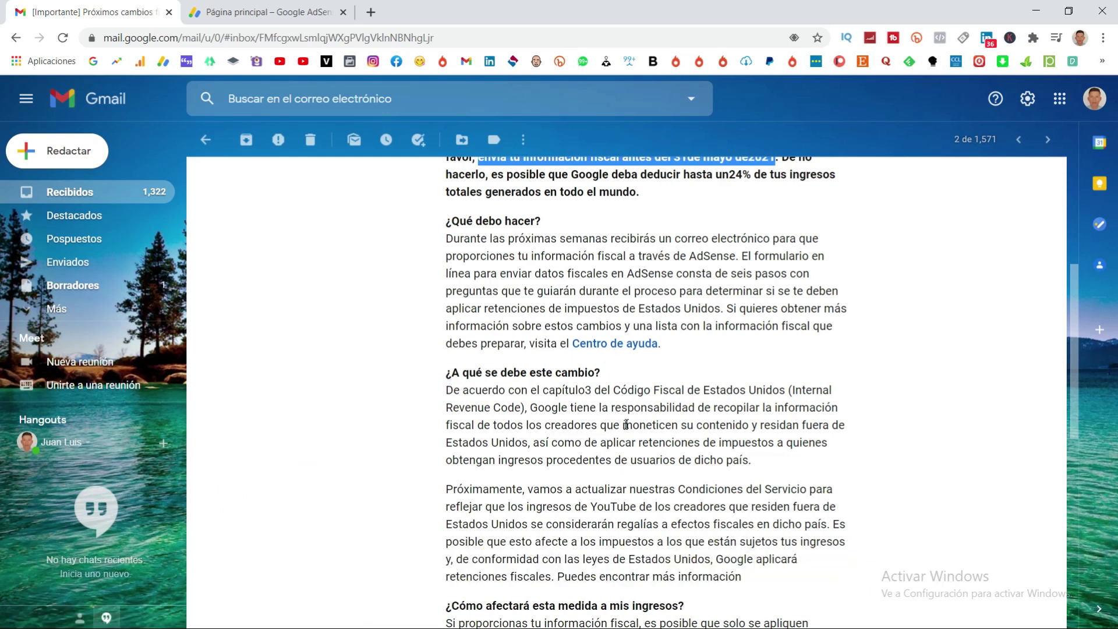
{"action": "scroll", "coordinate": [625, 429], "scroll_direction": "down", "scroll_amount": 1}
{"action": "scroll", "coordinate": [625, 429], "scroll_direction": "down", "scroll_amount": 2}
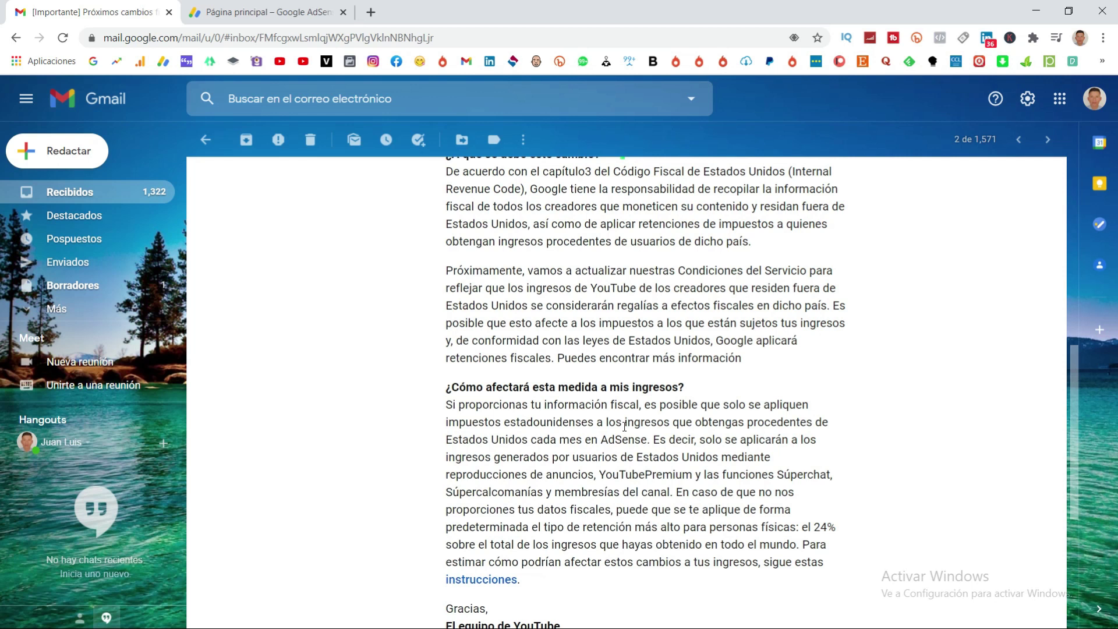
{"action": "scroll", "coordinate": [624, 426], "scroll_direction": "up", "scroll_amount": 4}
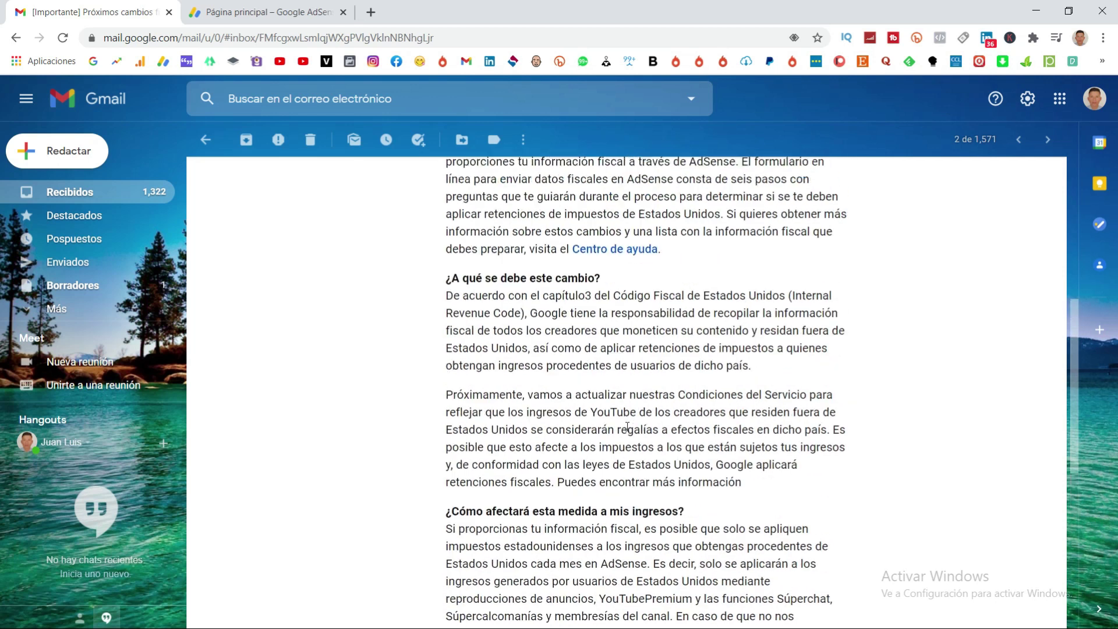
{"action": "scroll", "coordinate": [627, 426], "scroll_direction": "down", "scroll_amount": 2}
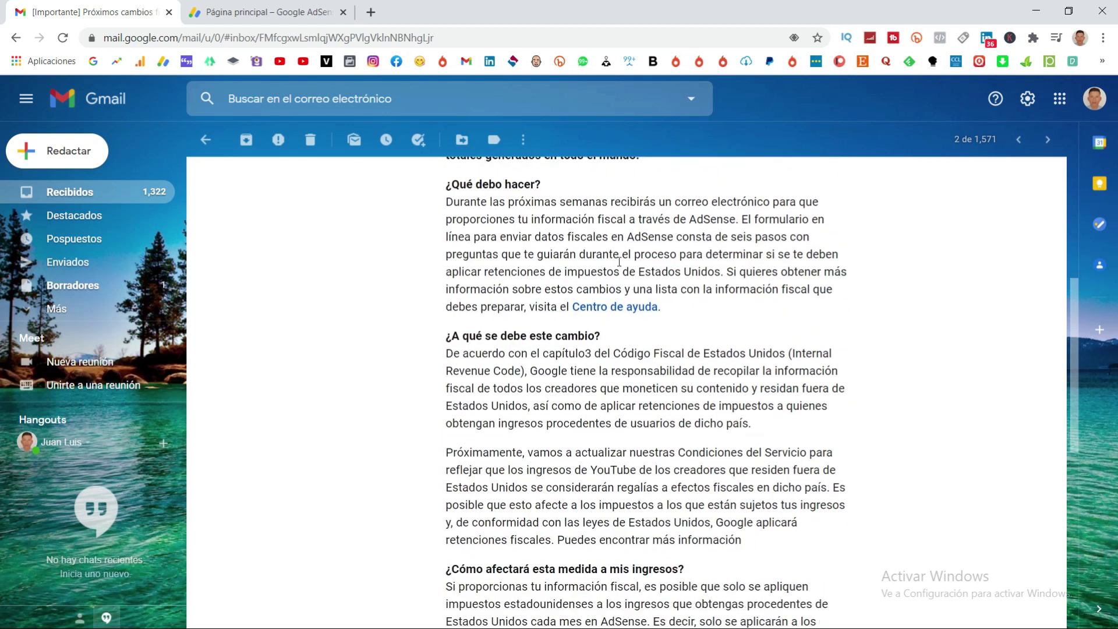
{"action": "scroll", "coordinate": [706, 235], "scroll_direction": "up", "scroll_amount": 2}
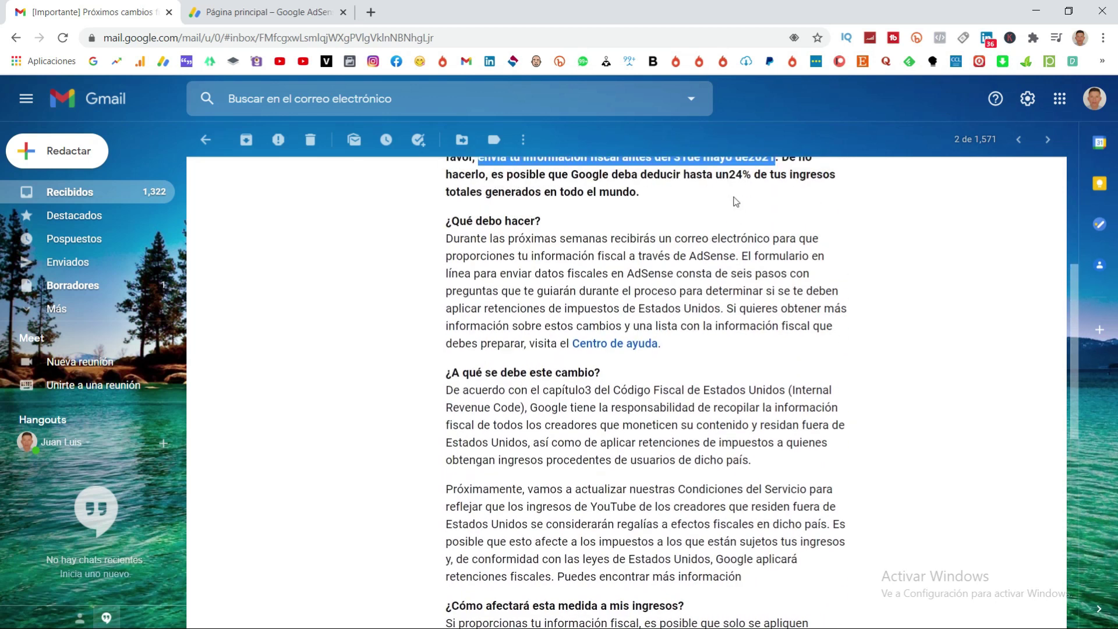
{"action": "scroll", "coordinate": [736, 201], "scroll_direction": "up", "scroll_amount": 1}
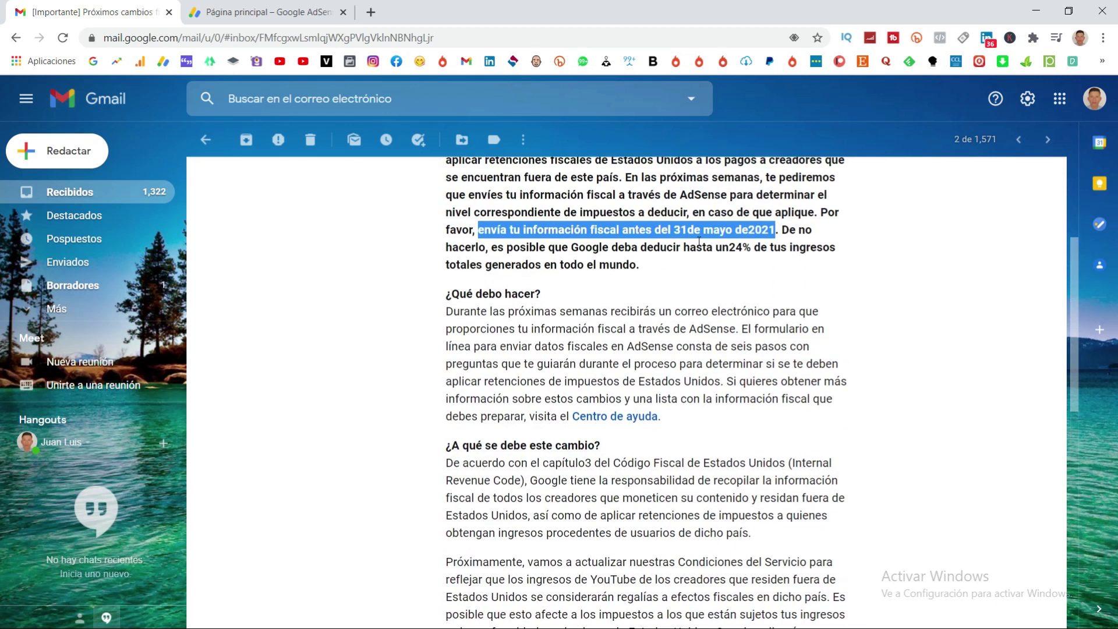
{"action": "left_click", "coordinate": [697, 306]}
{"action": "scroll", "coordinate": [710, 326], "scroll_direction": "down", "scroll_amount": 1}
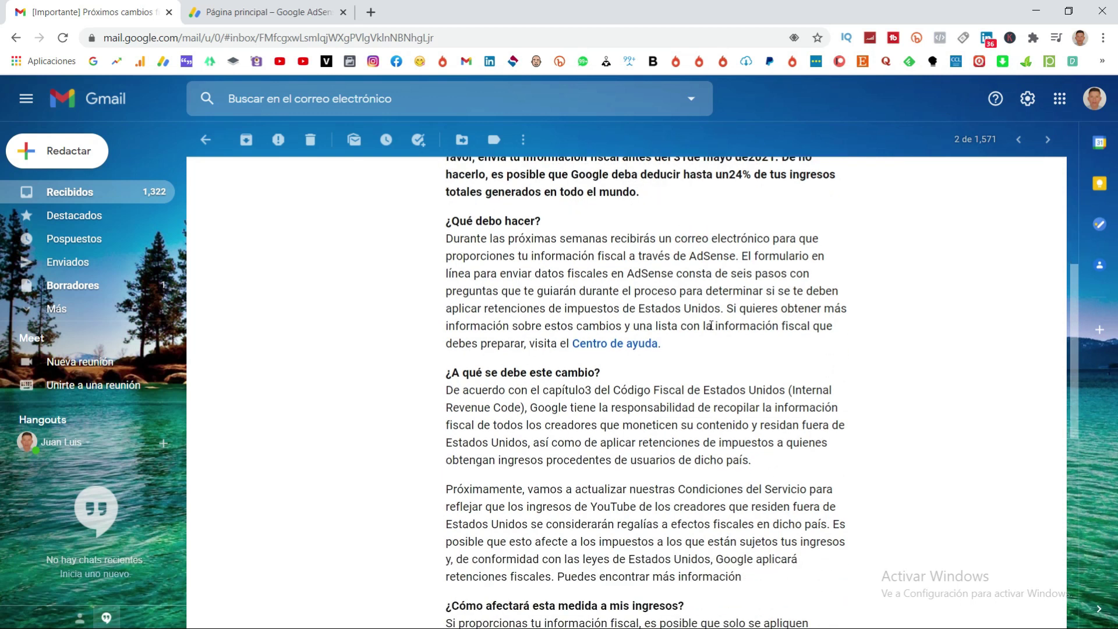
{"action": "scroll", "coordinate": [711, 326], "scroll_direction": "up", "scroll_amount": 1}
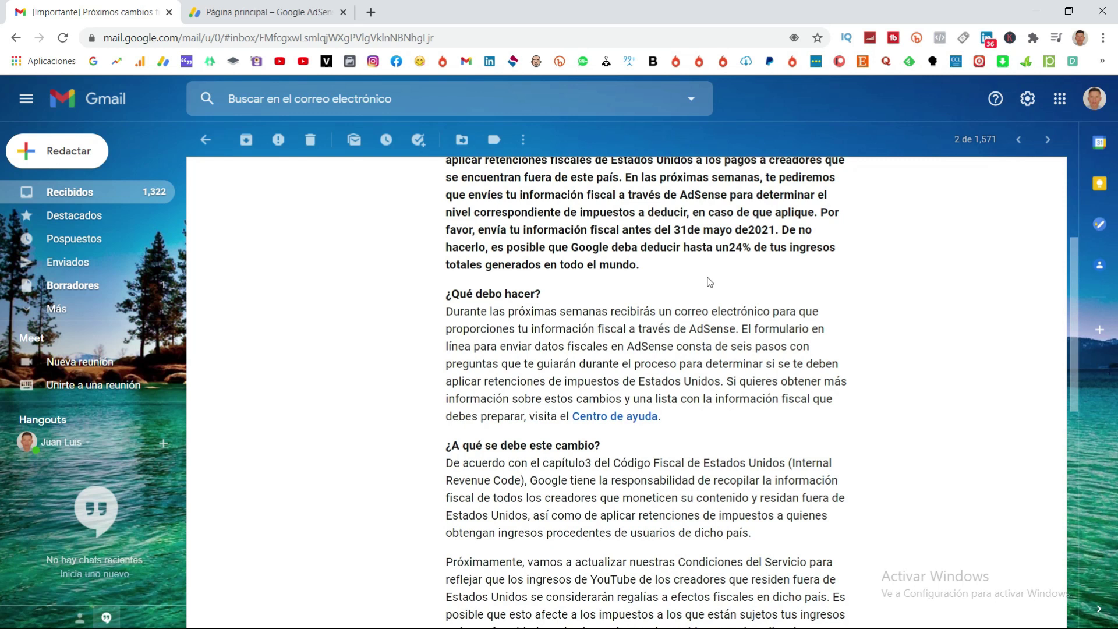
Switch to the AdSense tab and open the tax information management page from the alert banner.
{"action": "key", "text": "ctrl+Tab"}
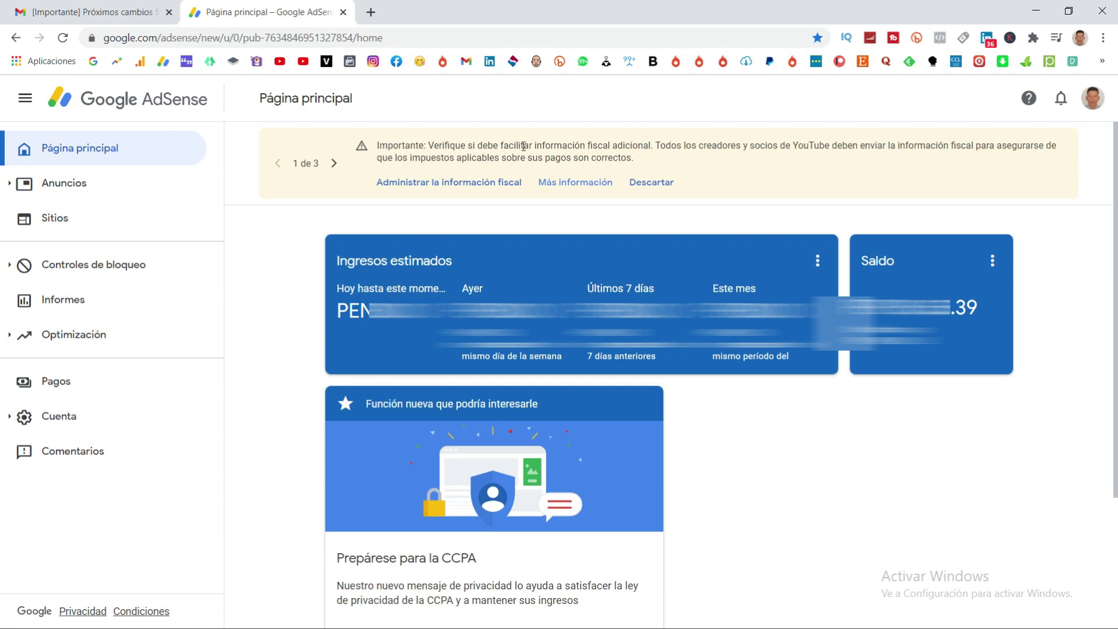
{"action": "left_click", "coordinate": [415, 187]}
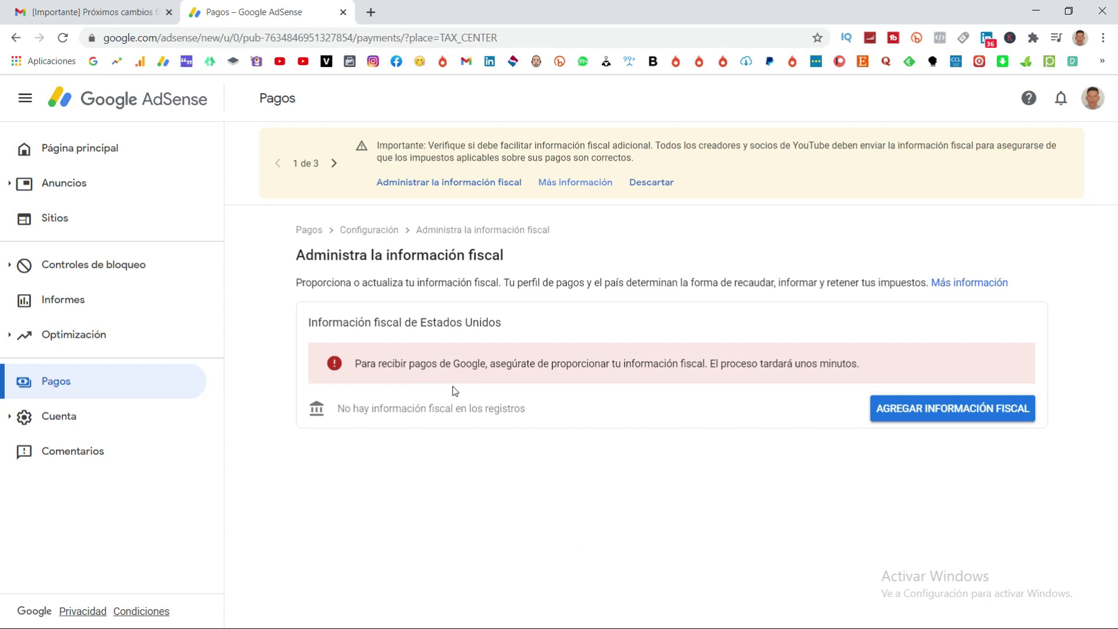
Start adding US tax information with 'AGREGAR INFORMACIÓN FISCAL'.
{"action": "left_click", "coordinate": [917, 414]}
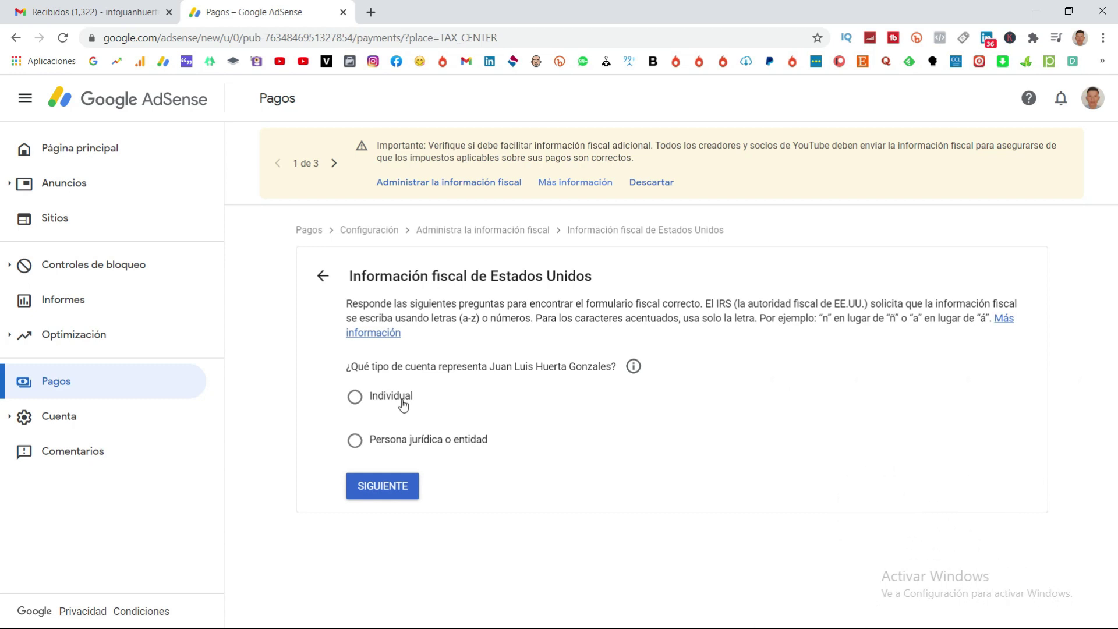
Declare the account as Individual and answer No to being a US citizen or resident.
{"action": "left_click", "coordinate": [403, 402]}
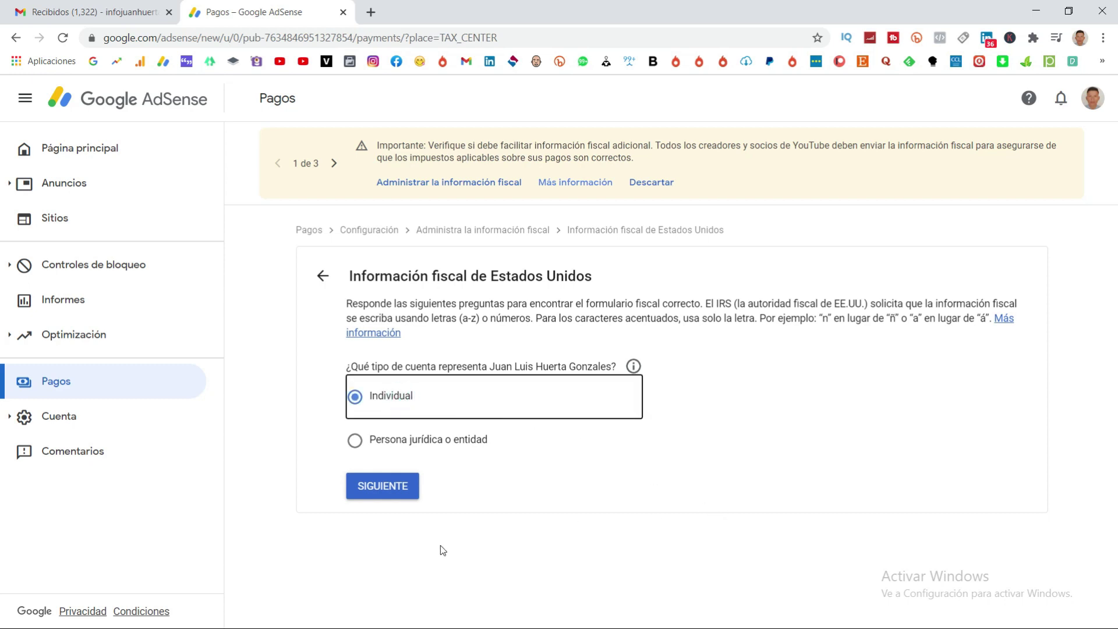
{"action": "left_click", "coordinate": [383, 488]}
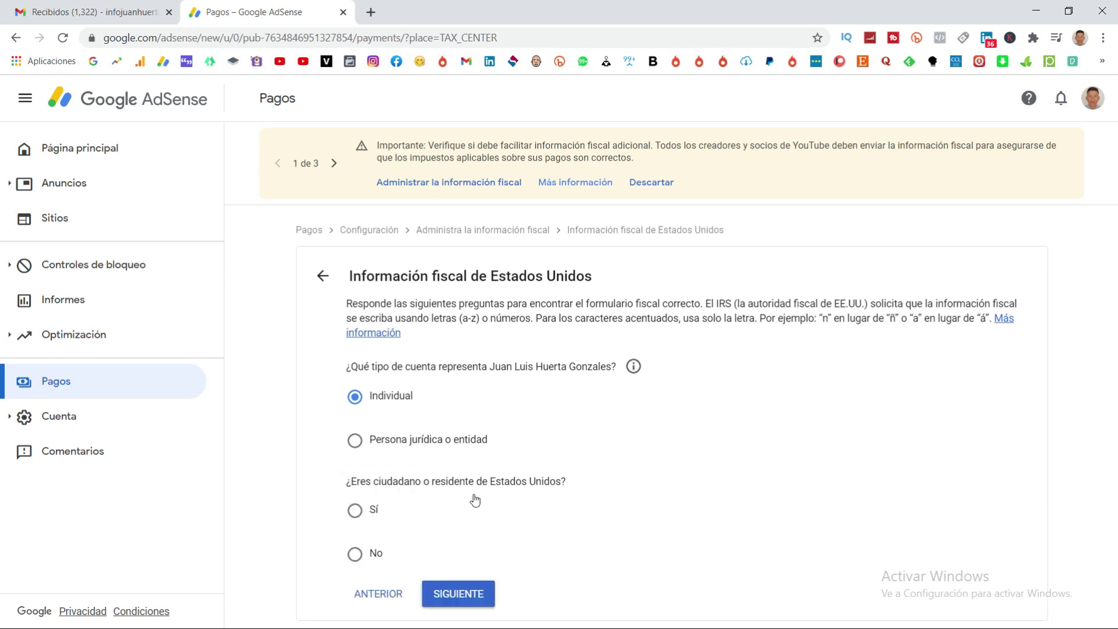
{"action": "left_click", "coordinate": [355, 556]}
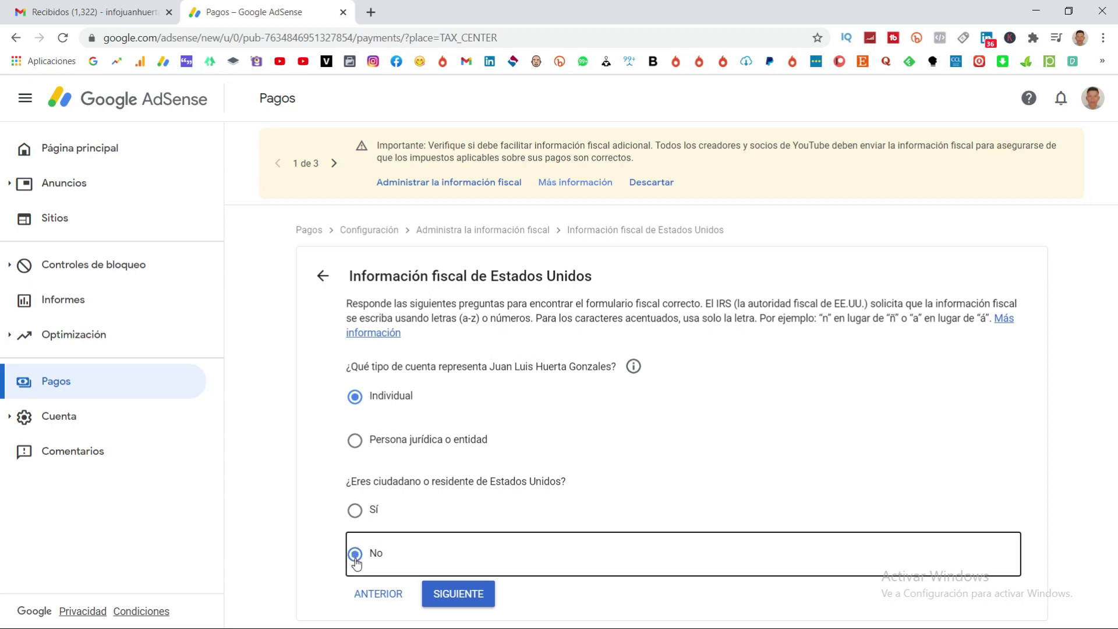
{"action": "left_click", "coordinate": [458, 593]}
{"action": "scroll", "coordinate": [407, 526], "scroll_direction": "down", "scroll_amount": 2}
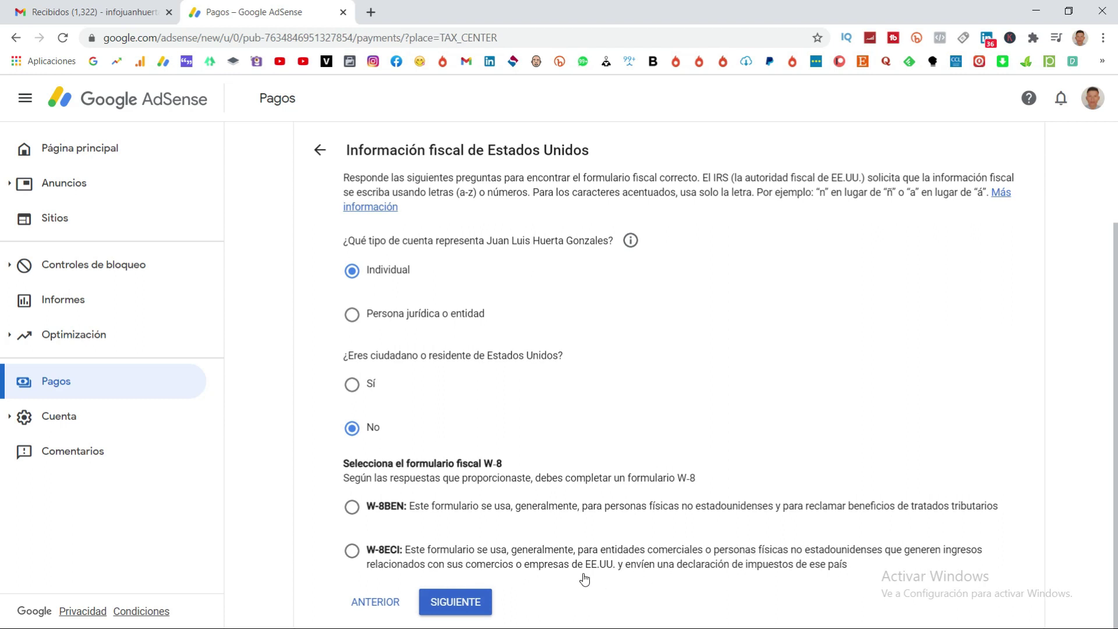
Choose the W-8BEN form for non-US individuals and start filling it in.
{"action": "left_click", "coordinate": [352, 506]}
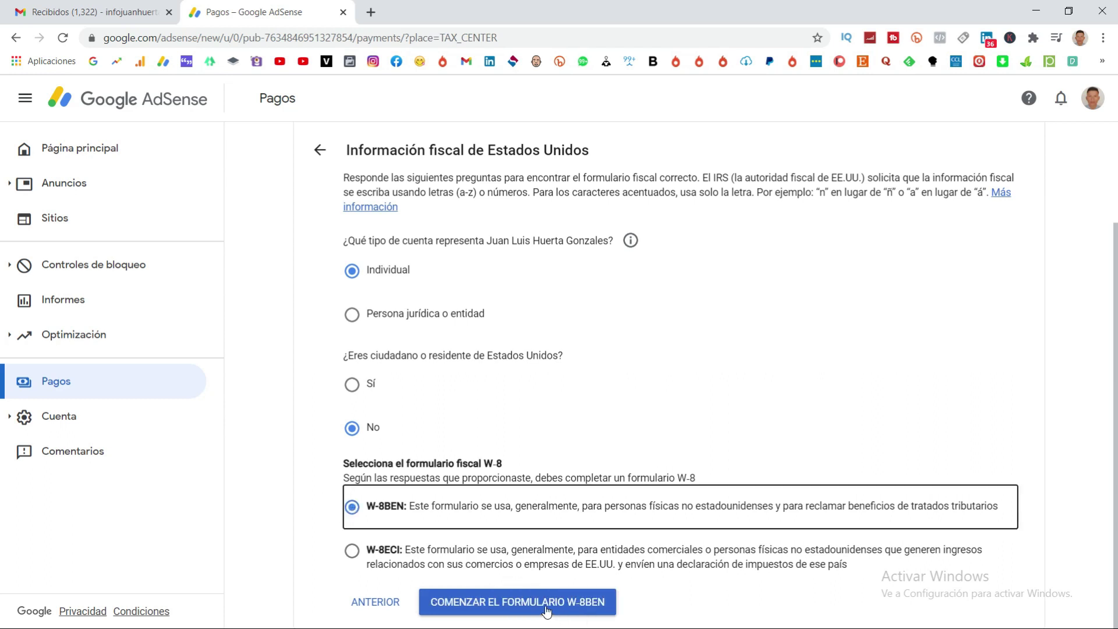
{"action": "left_click", "coordinate": [522, 605]}
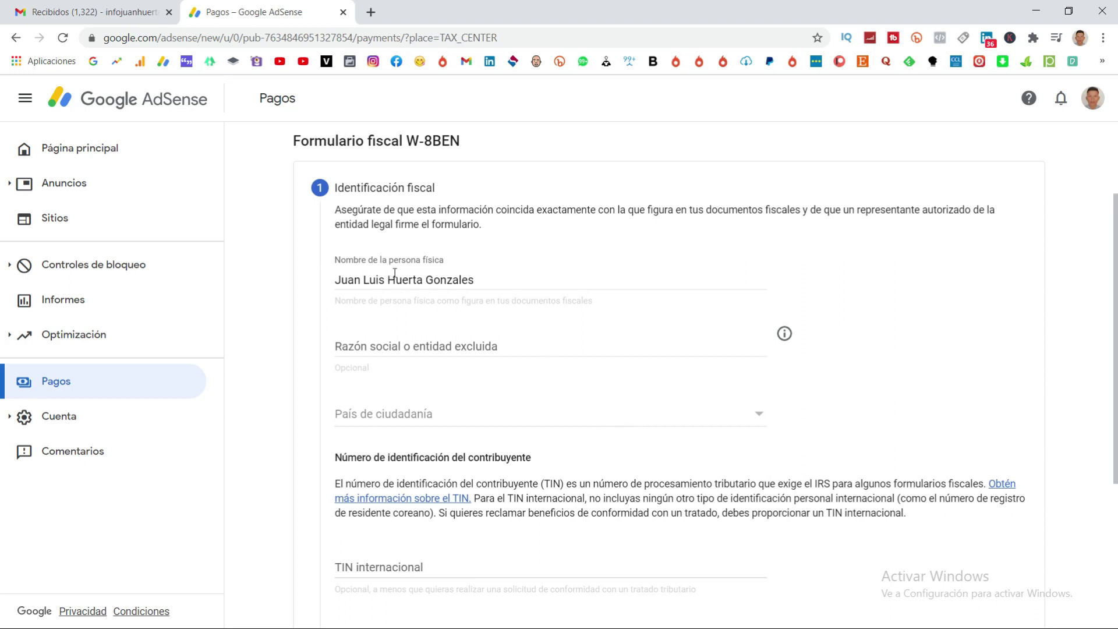
Select Perú as country of citizenship, leave the TIN fields blank, and advance to the address step.
{"action": "left_click", "coordinate": [442, 414]}
{"action": "scroll", "coordinate": [442, 425], "scroll_direction": "down", "scroll_amount": 8}
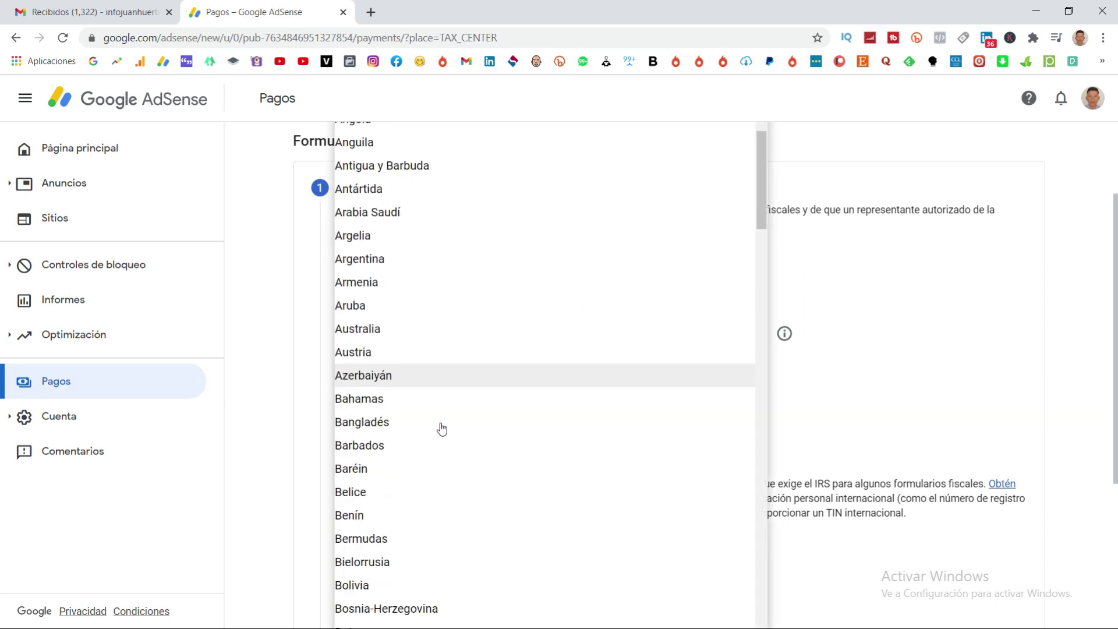
{"action": "key", "text": "p"}
{"action": "key", "text": "Down"}
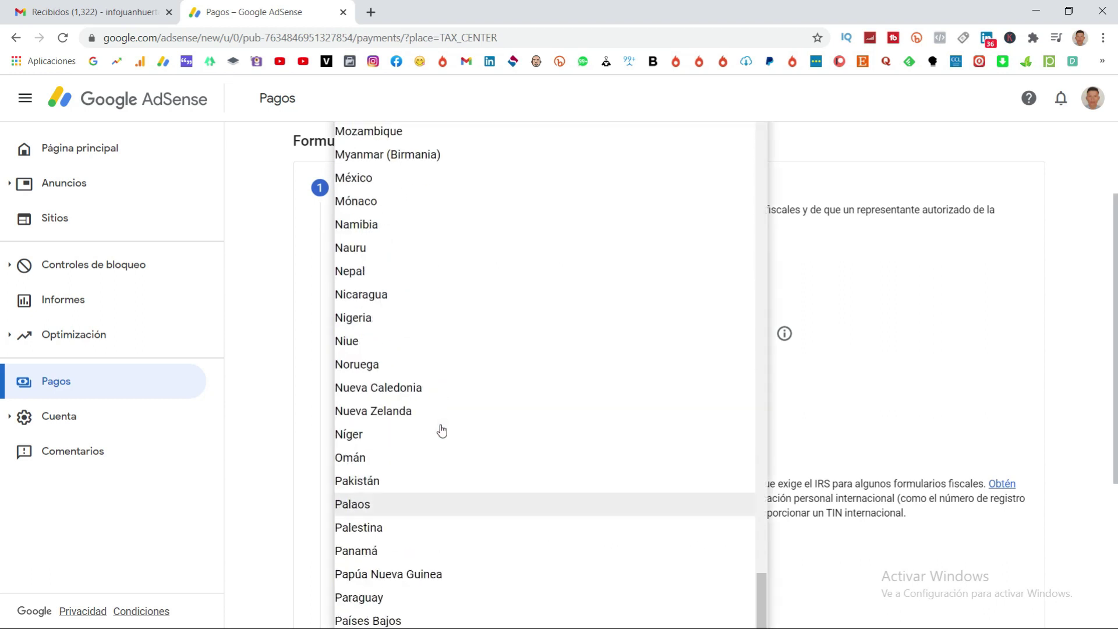
{"action": "scroll", "coordinate": [436, 472], "scroll_direction": "down", "scroll_amount": 3}
{"action": "left_click", "coordinate": [382, 504]}
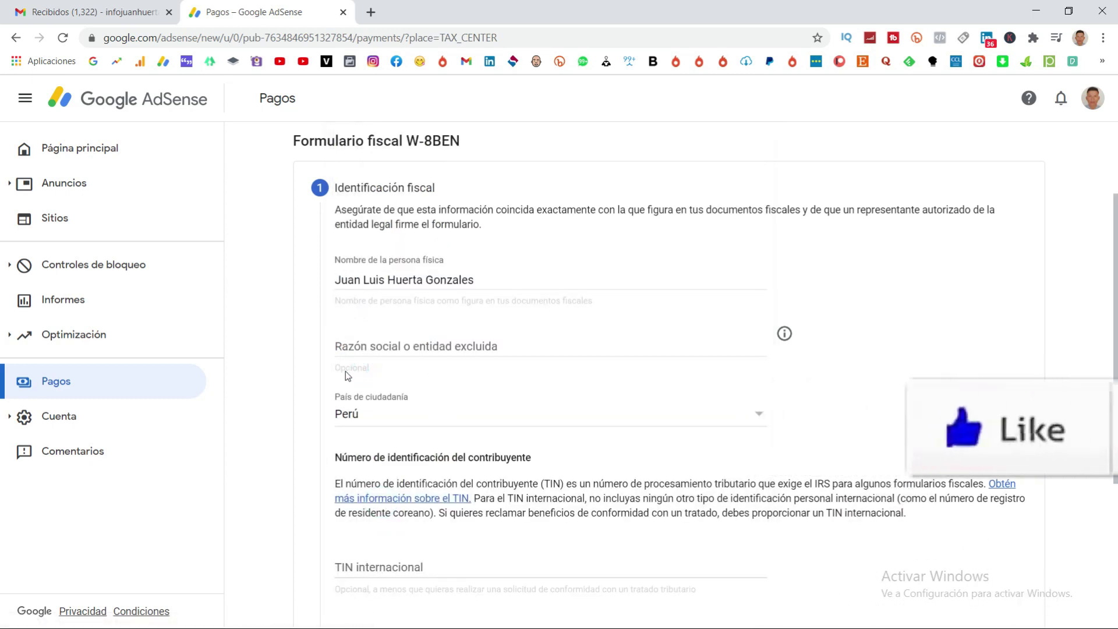
{"action": "scroll", "coordinate": [312, 479], "scroll_direction": "down", "scroll_amount": 1}
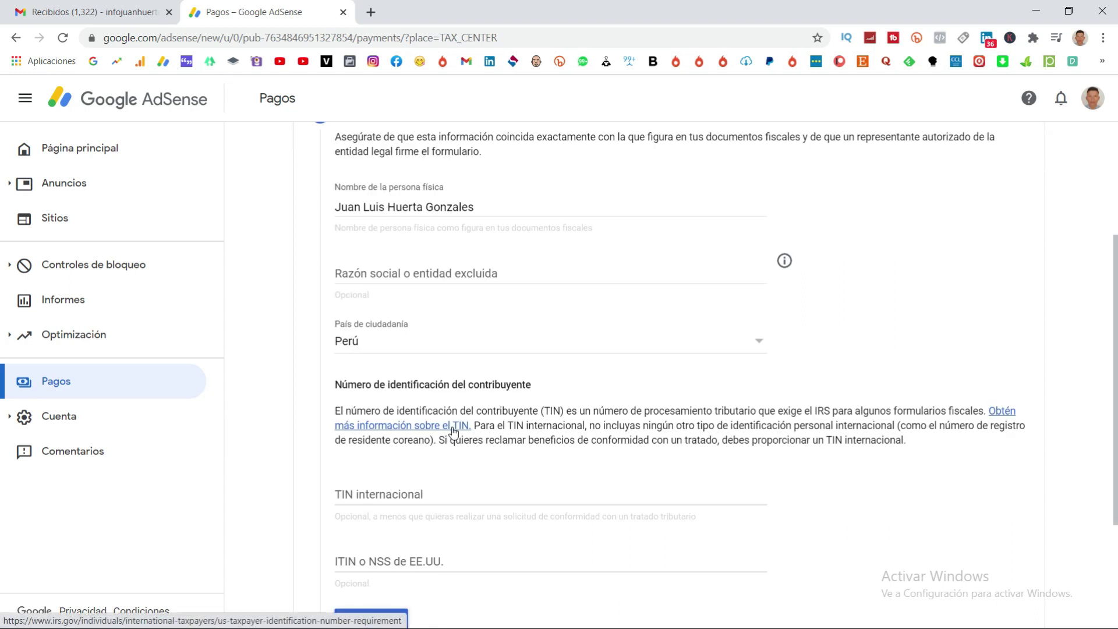
{"action": "scroll", "coordinate": [504, 332], "scroll_direction": "down", "scroll_amount": 2}
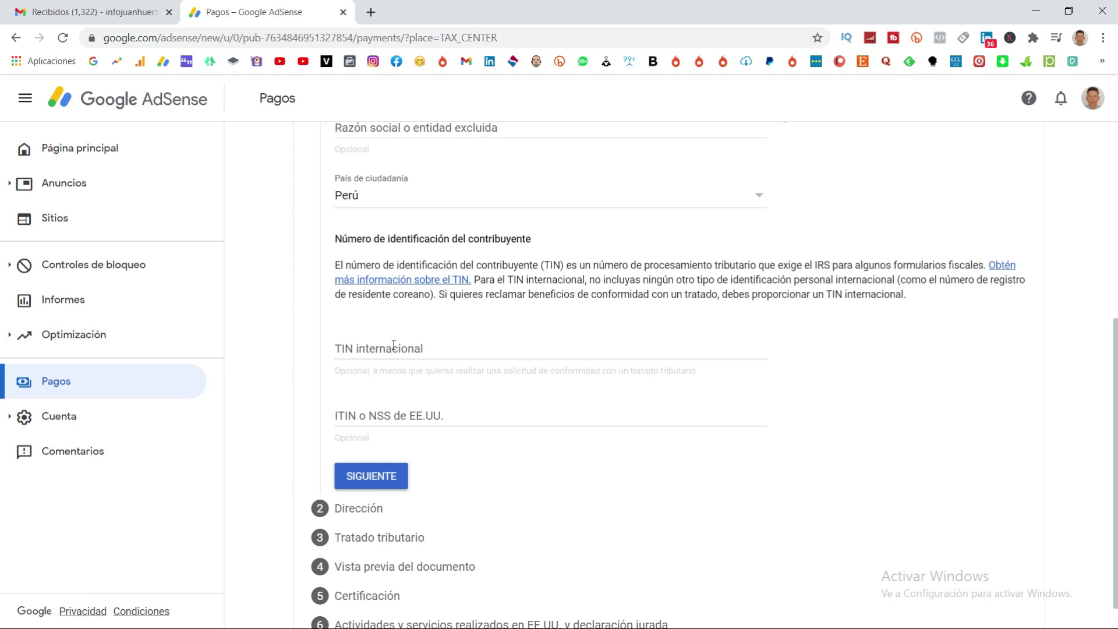
{"action": "left_click", "coordinate": [371, 476]}
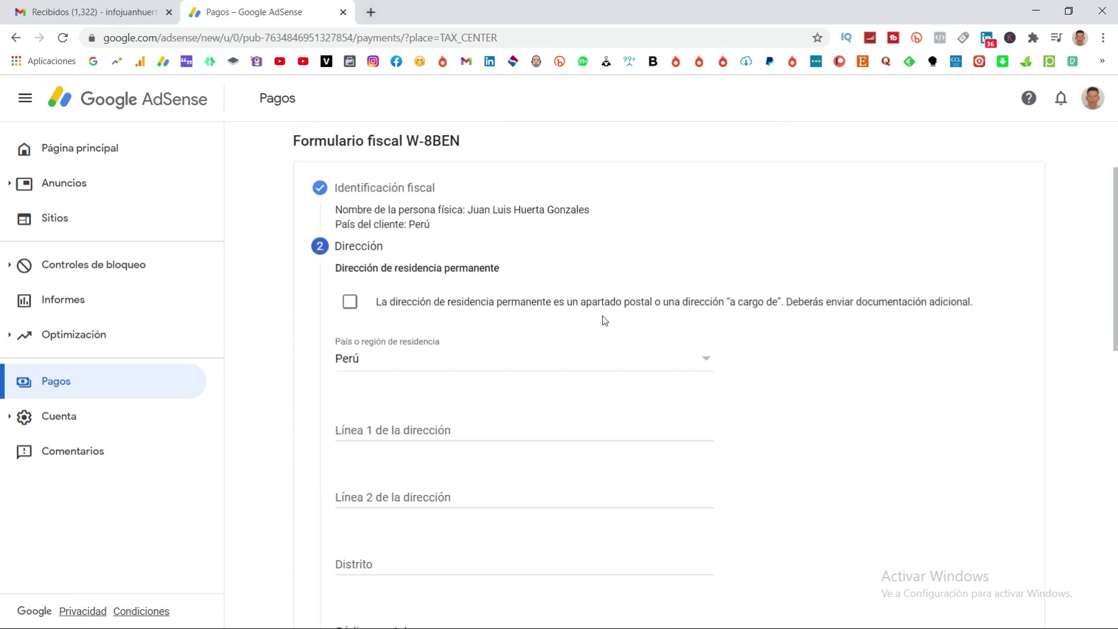
{"action": "scroll", "coordinate": [618, 357], "scroll_direction": "down", "scroll_amount": 3}
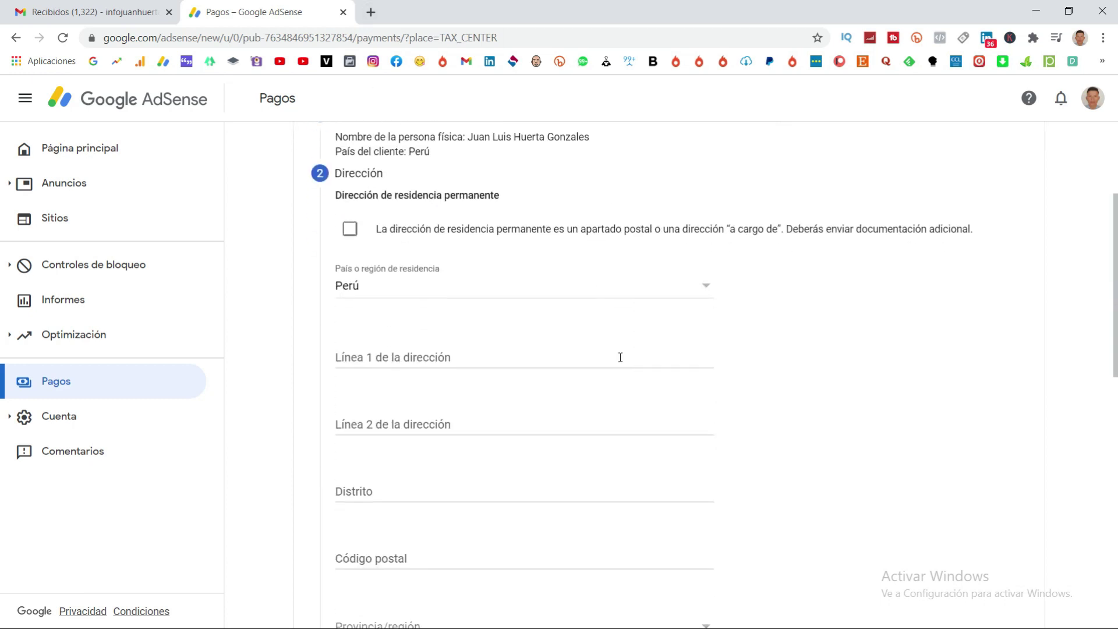
{"action": "scroll", "coordinate": [555, 339], "scroll_direction": "up", "scroll_amount": 2}
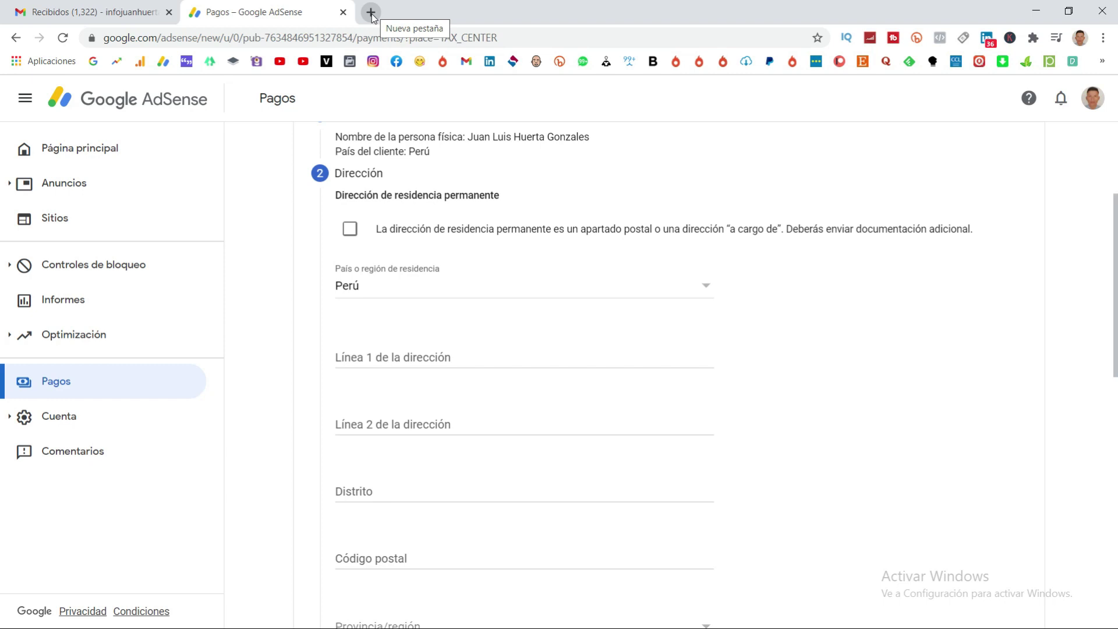
Open the saved name and address in AdSense payment settings in a new tab and copy the street address.
{"action": "left_click", "coordinate": [370, 13]}
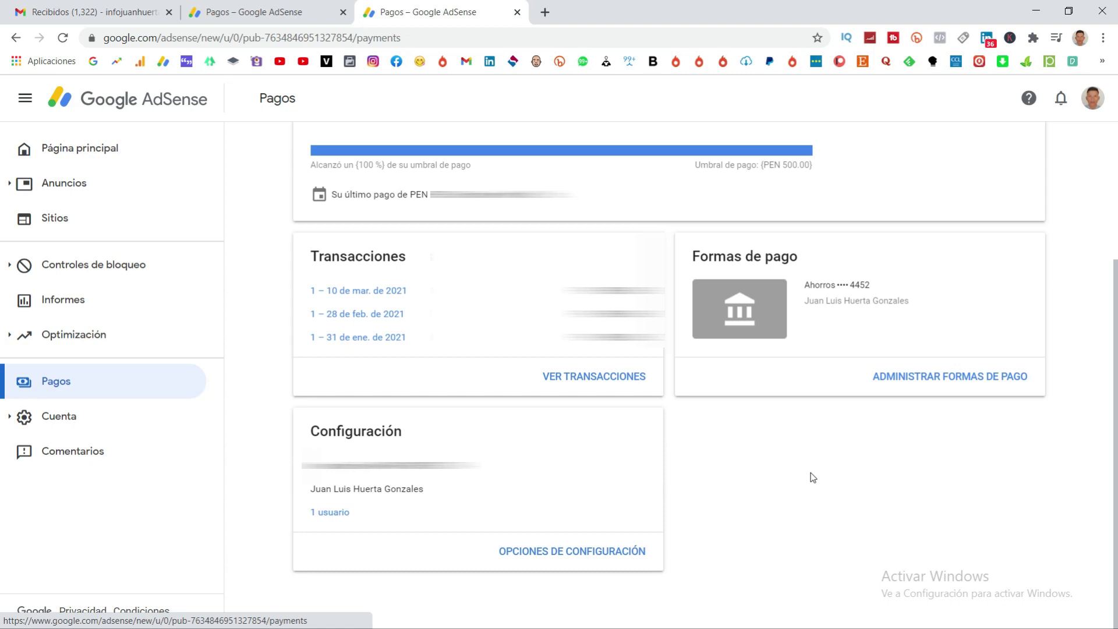
{"action": "left_click", "coordinate": [571, 552]}
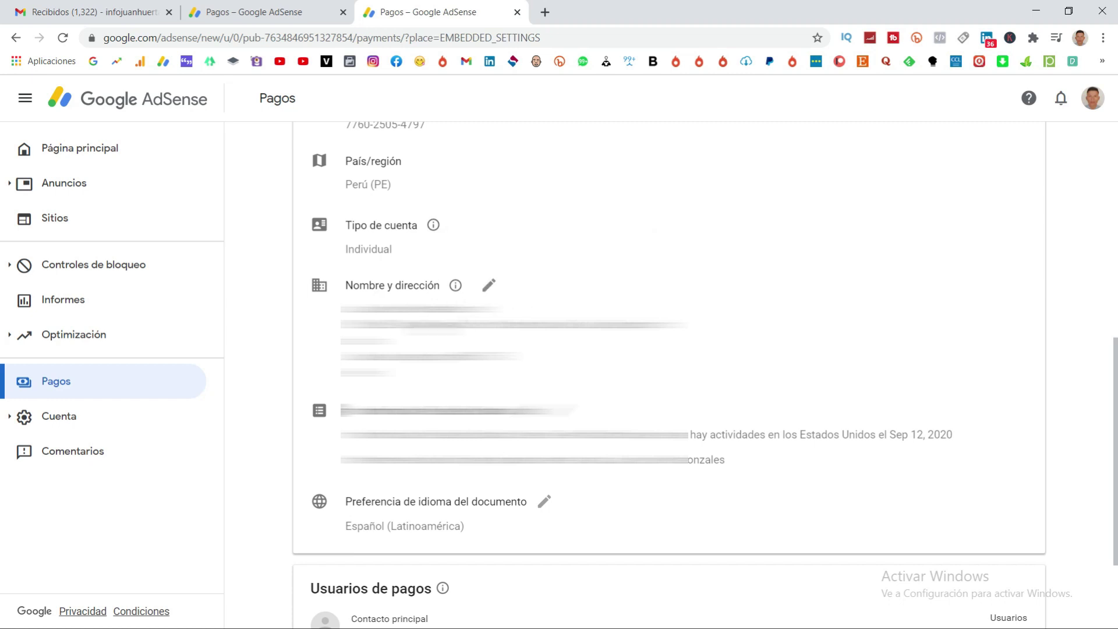
{"action": "left_click", "coordinate": [488, 286]}
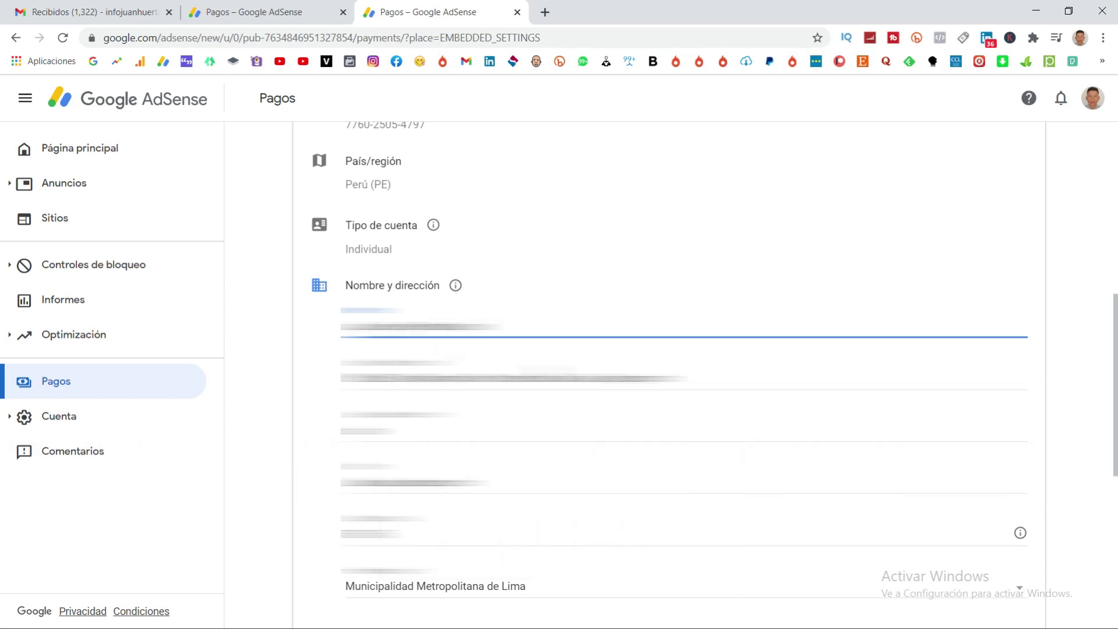
{"action": "left_click_drag", "start_coordinate": [688, 378], "coordinate": [340, 378]}
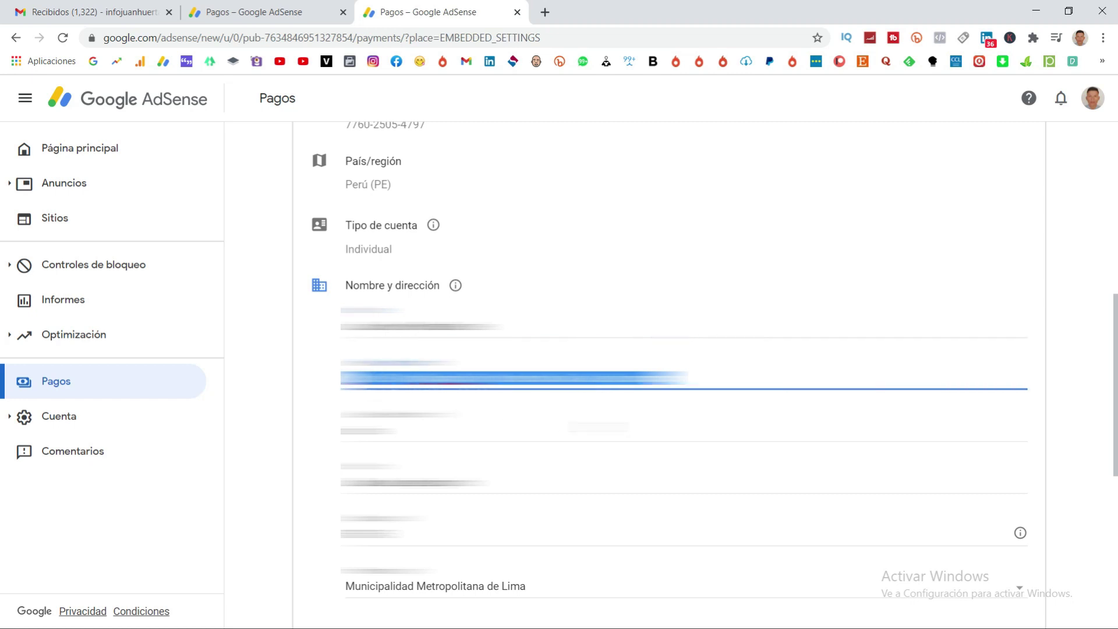
Paste the saved street address into the form's first address line.
{"action": "left_click", "coordinate": [279, 12]}
{"action": "left_click", "coordinate": [408, 358]}
{"action": "key", "text": "ctrl+v"}
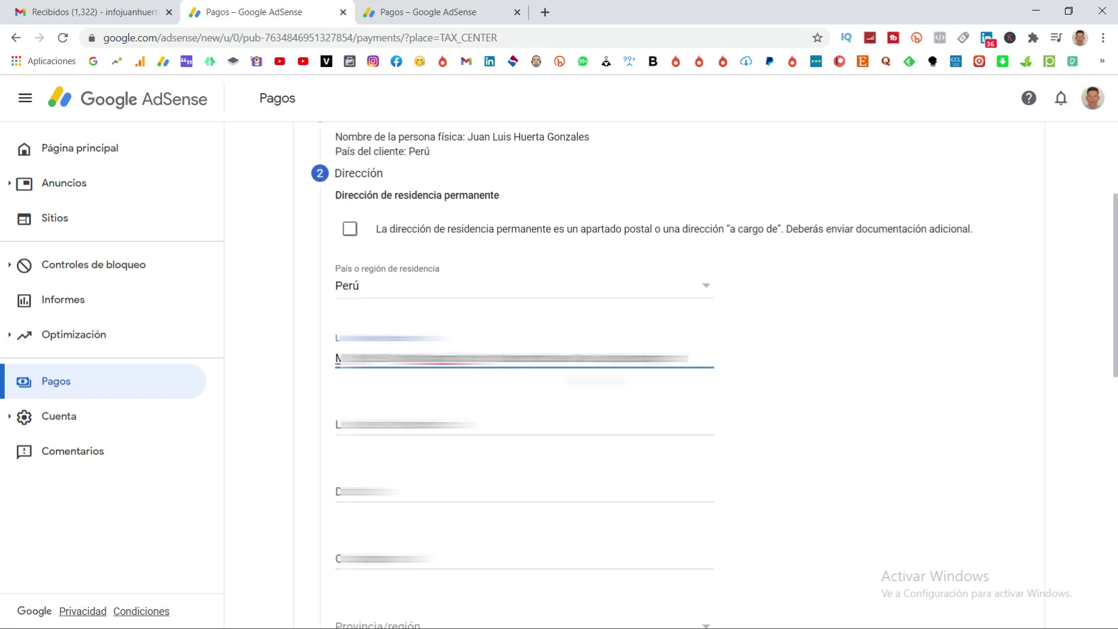
{"action": "left_click", "coordinate": [407, 11]}
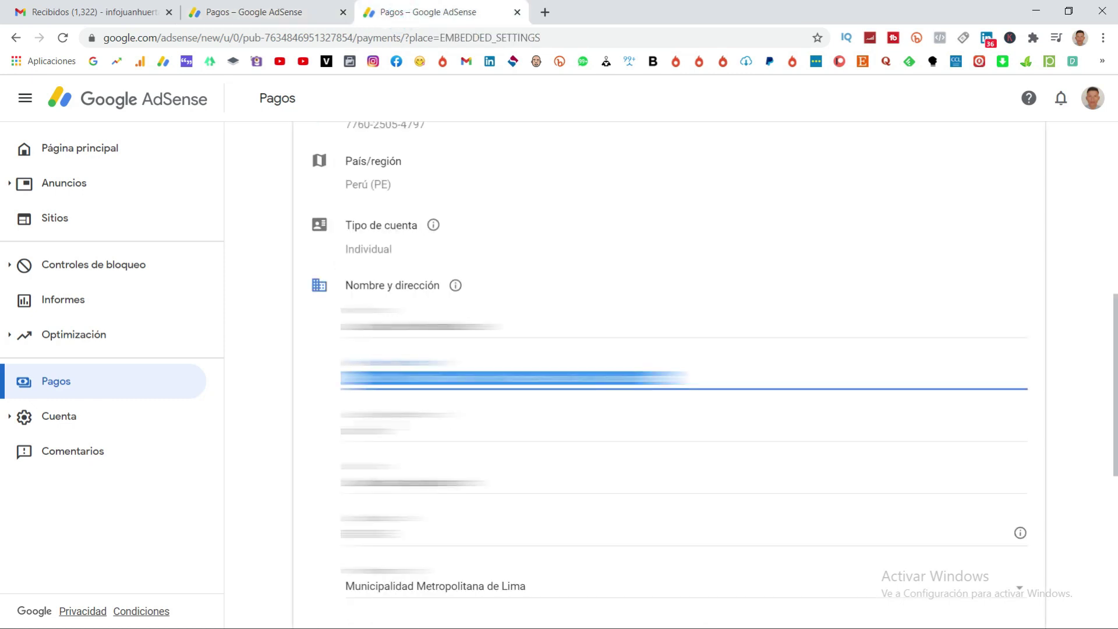
{"action": "key", "text": "Tab"}
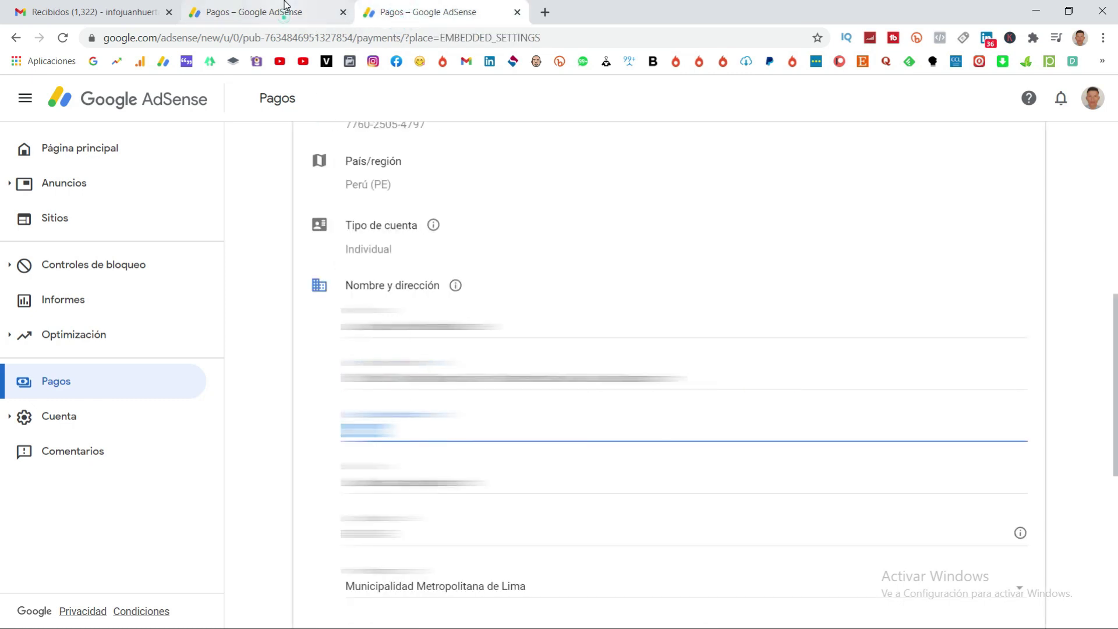
{"action": "left_click", "coordinate": [282, 13]}
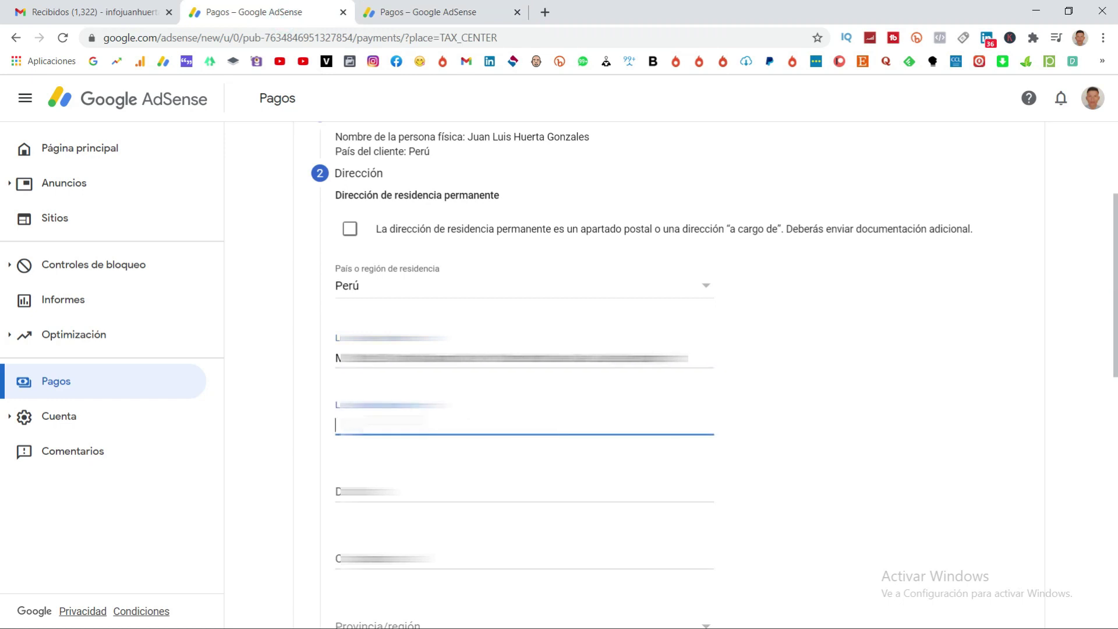
Copy the remaining saved address values, including the postal code, into the form's address fields.
{"action": "left_click", "coordinate": [411, 11]}
{"action": "key", "text": "Tab"}
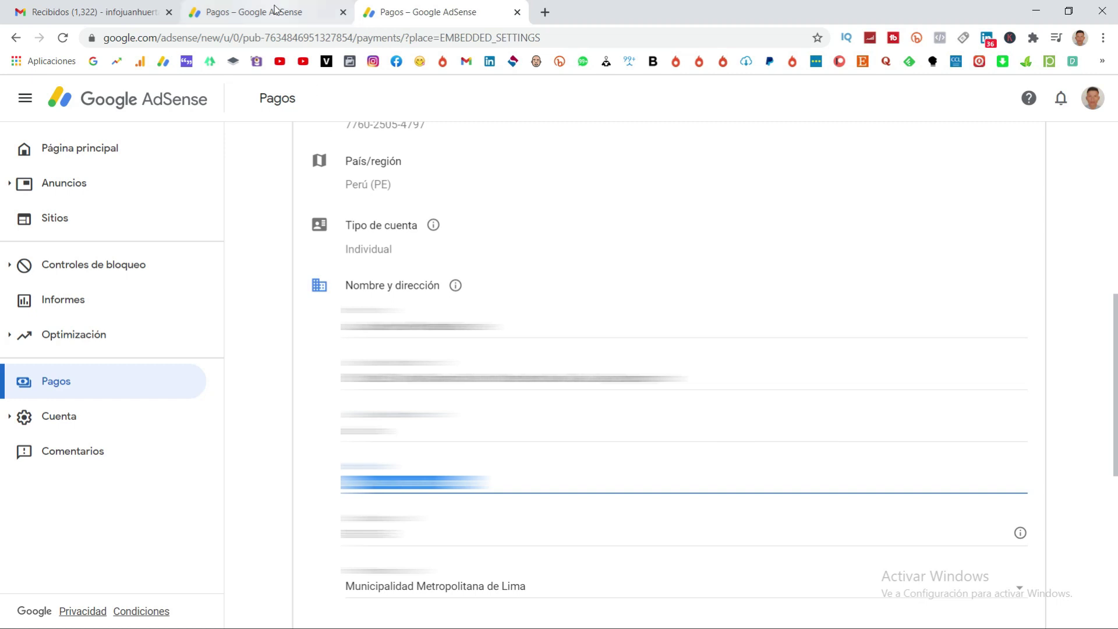
{"action": "left_click", "coordinate": [276, 9]}
{"action": "key", "text": "Tab"}
{"action": "left_click", "coordinate": [435, 17]}
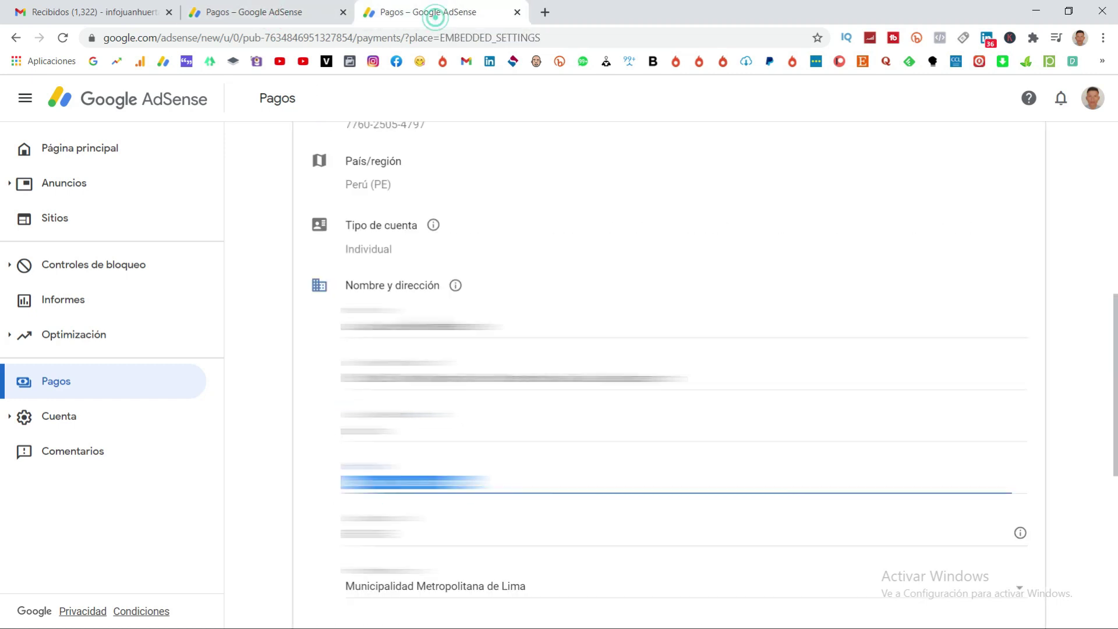
{"action": "key", "text": "Tab"}
{"action": "left_click", "coordinate": [293, 9]}
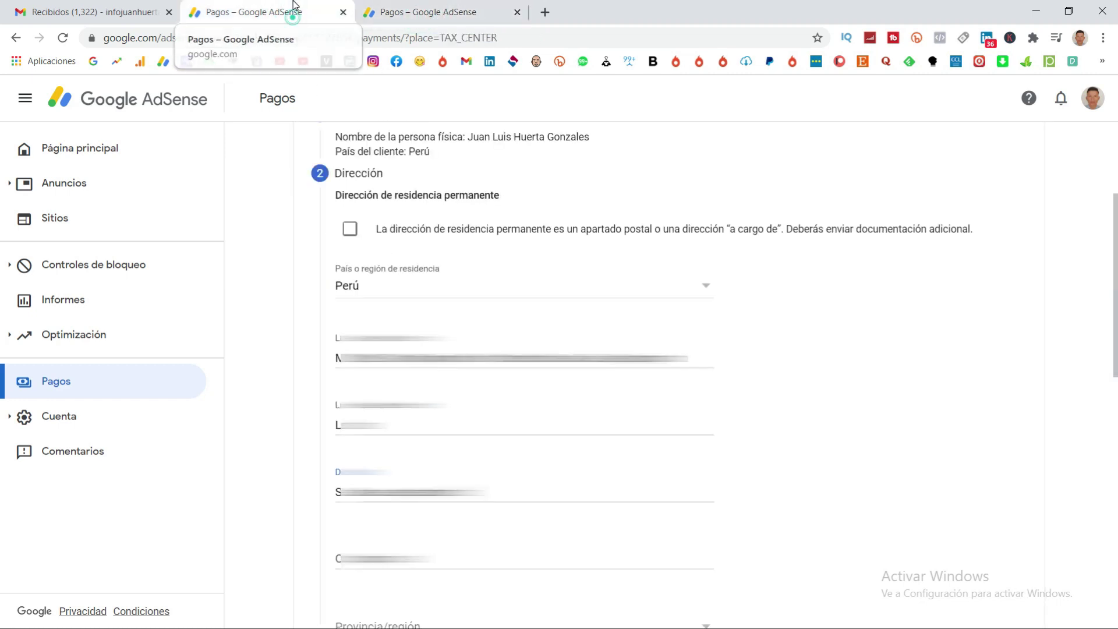
{"action": "key", "text": "Tab"}
{"action": "key", "text": "ctrl+v"}
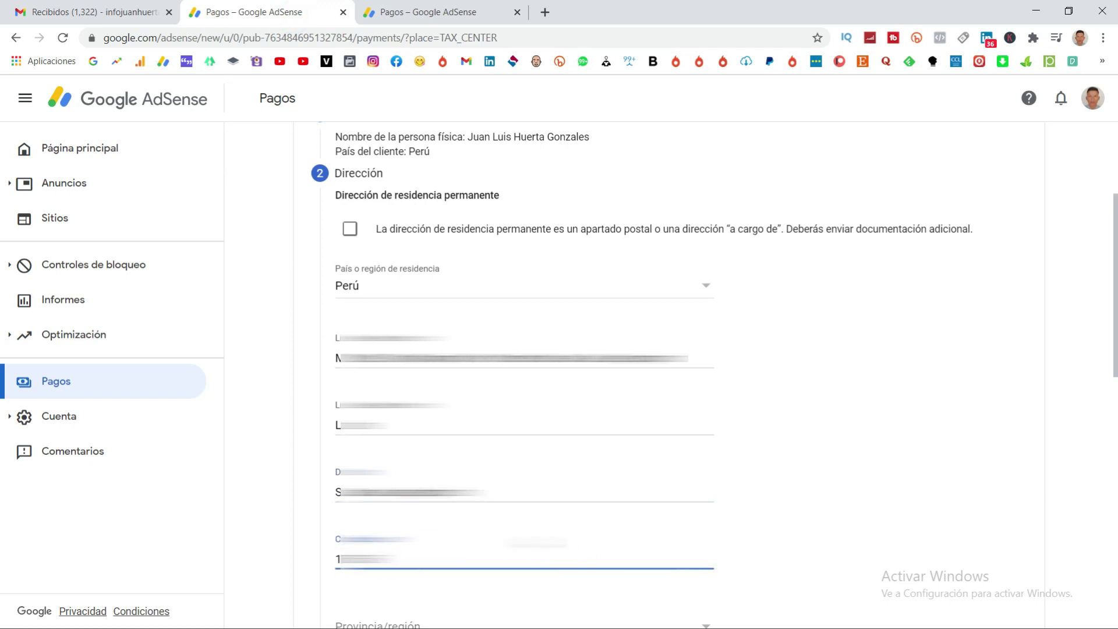
Set the province to Municipalidad Metropolitana de Lima.
{"action": "scroll", "coordinate": [560, 274], "scroll_direction": "down", "scroll_amount": 7}
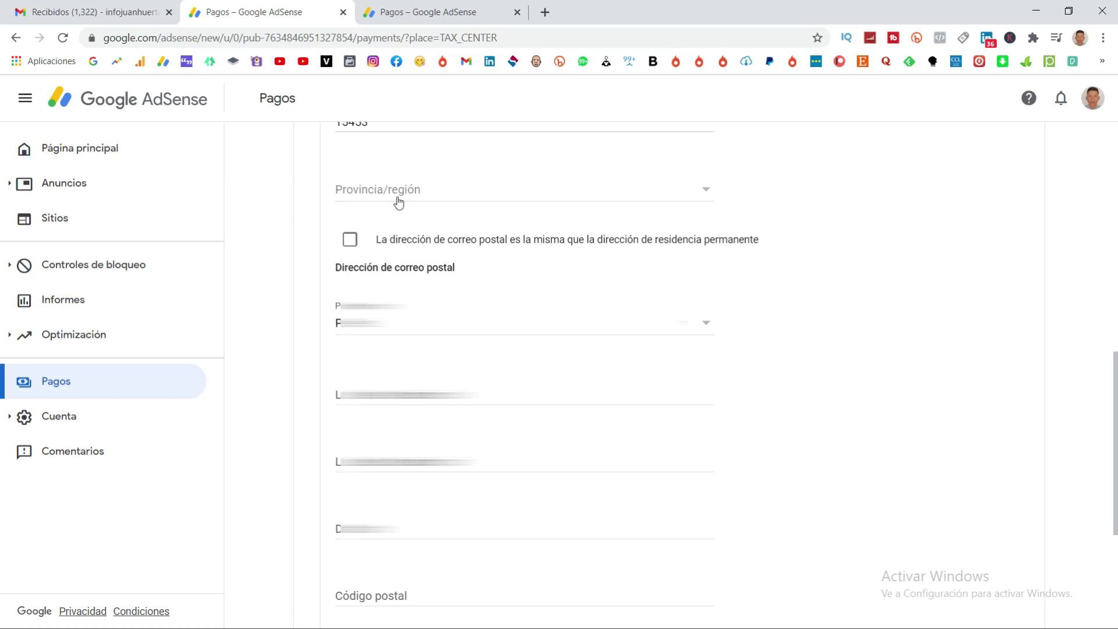
{"action": "left_click", "coordinate": [444, 192]}
{"action": "scroll", "coordinate": [477, 391], "scroll_direction": "down", "scroll_amount": 3}
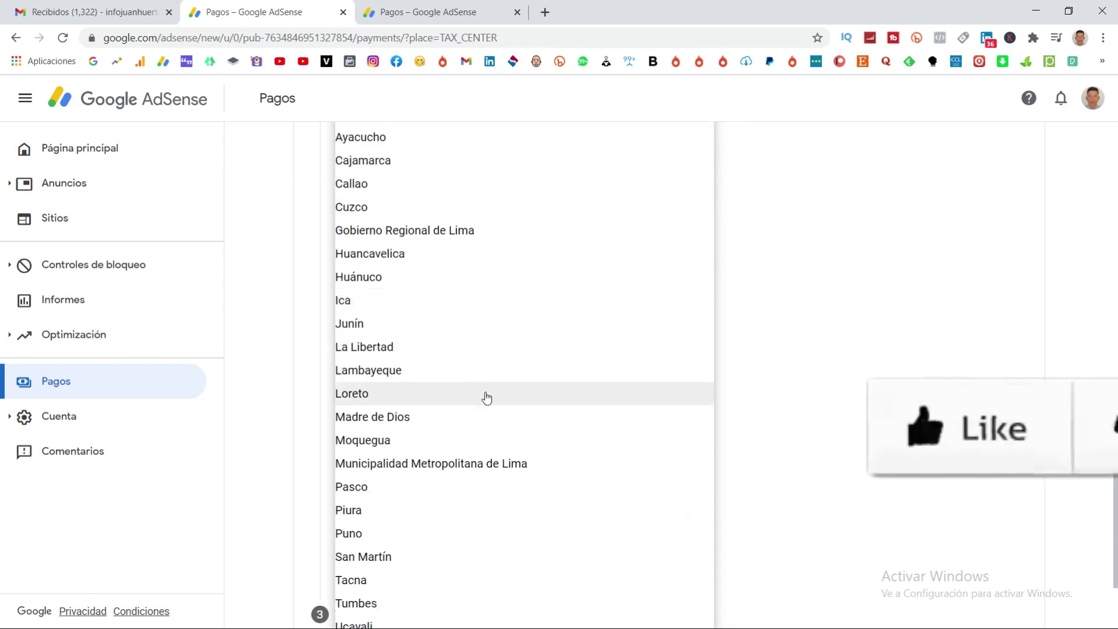
{"action": "left_click", "coordinate": [489, 462]}
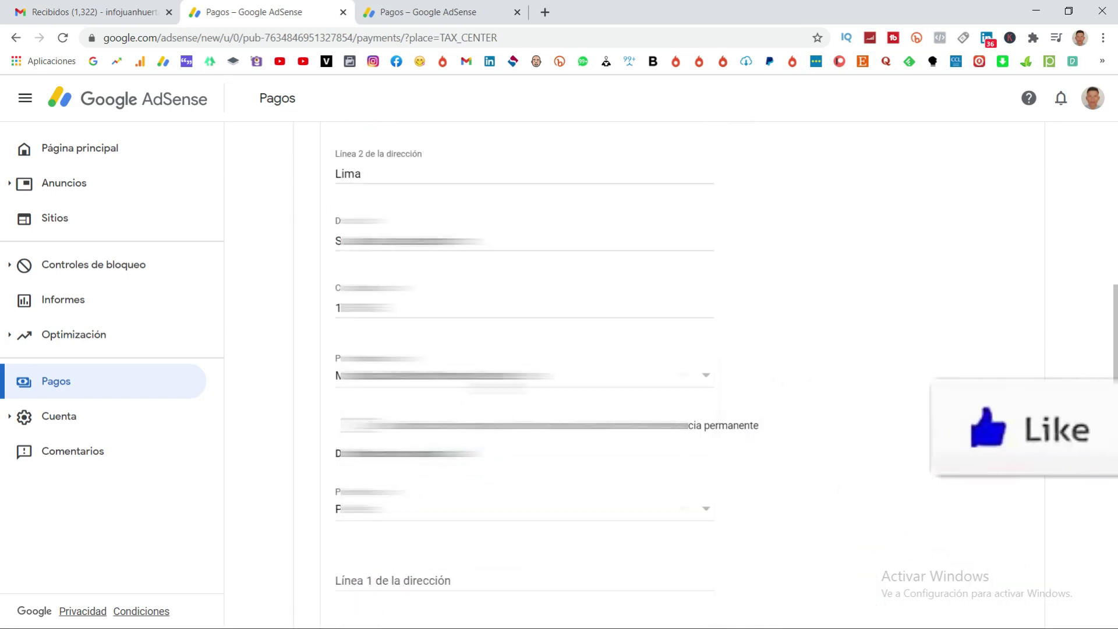
Mark the mailing address as the same as the residence address and continue.
{"action": "left_click", "coordinate": [377, 6]}
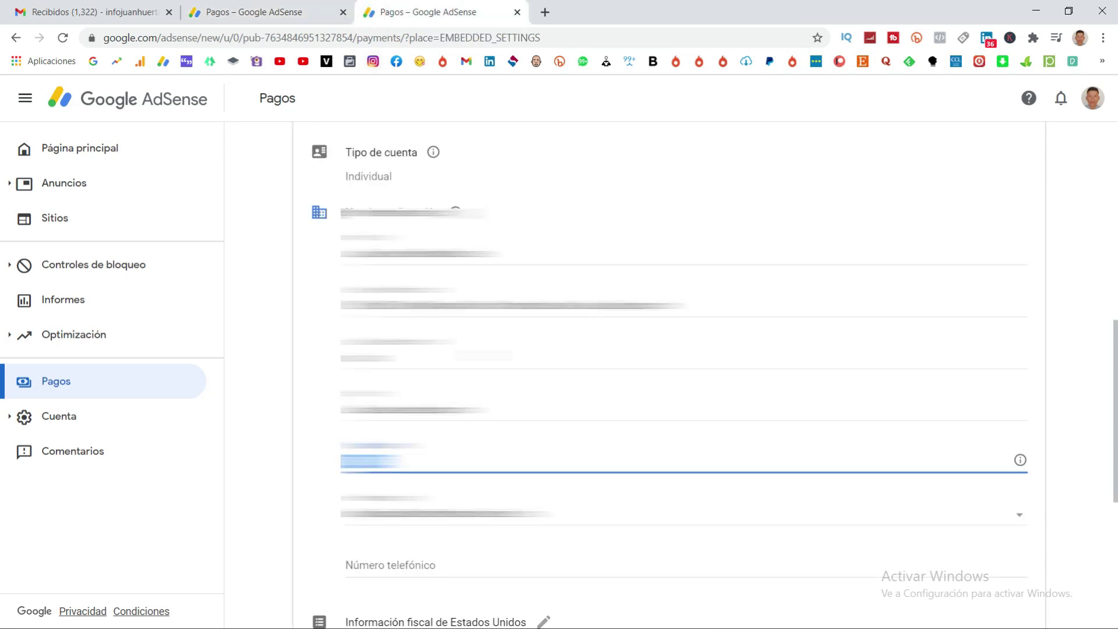
{"action": "left_click", "coordinate": [309, 452]}
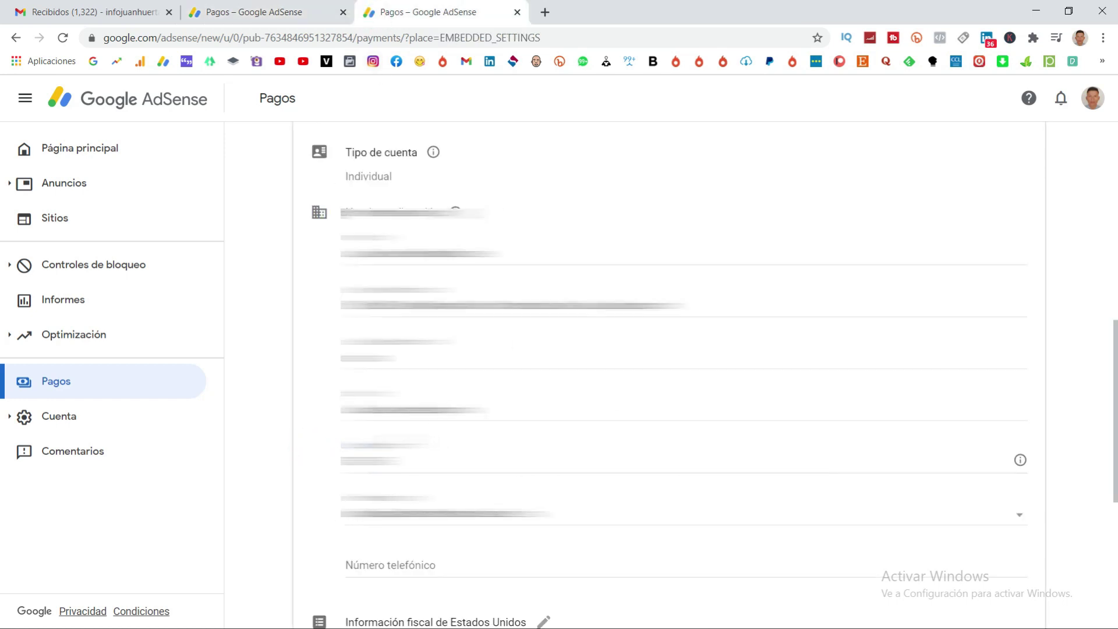
{"action": "left_click", "coordinate": [294, 12]}
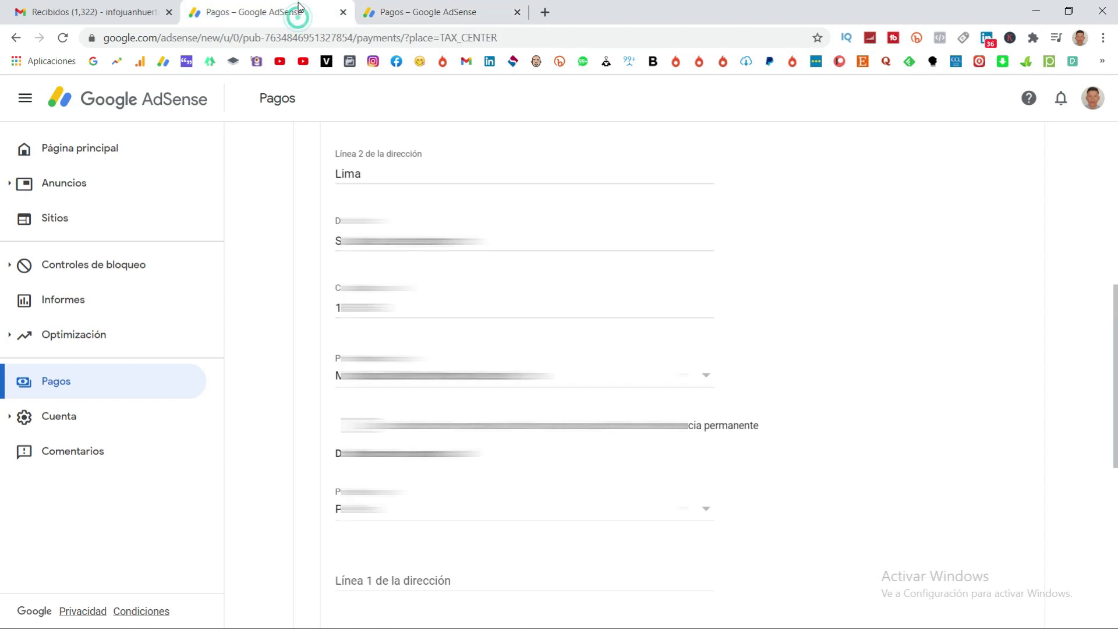
{"action": "scroll", "coordinate": [309, 413], "scroll_direction": "down", "scroll_amount": 2}
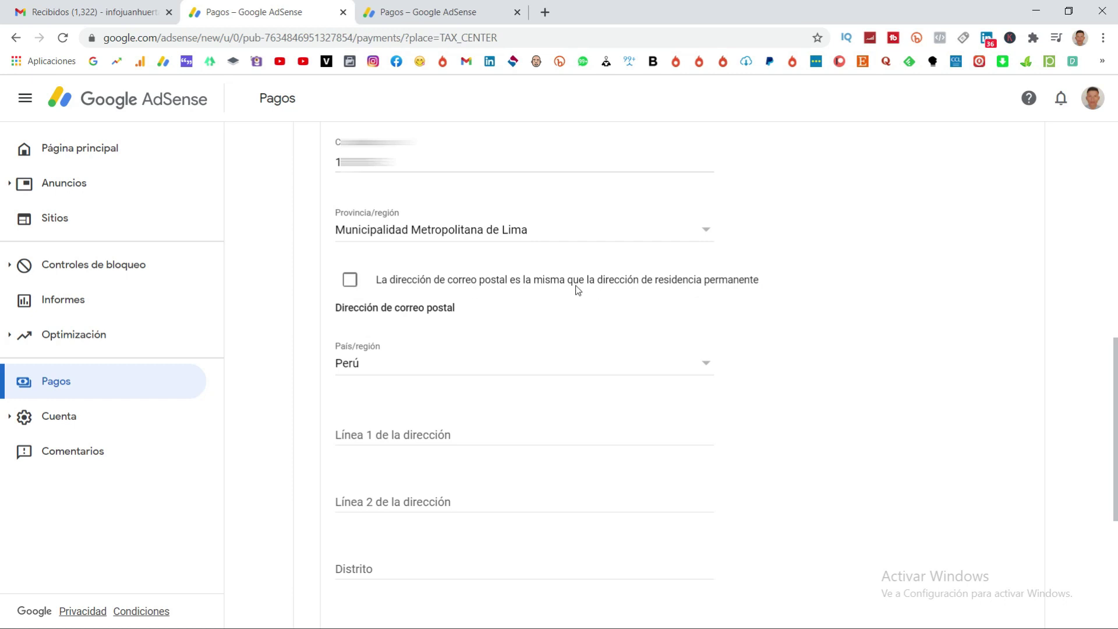
{"action": "left_click", "coordinate": [350, 280]}
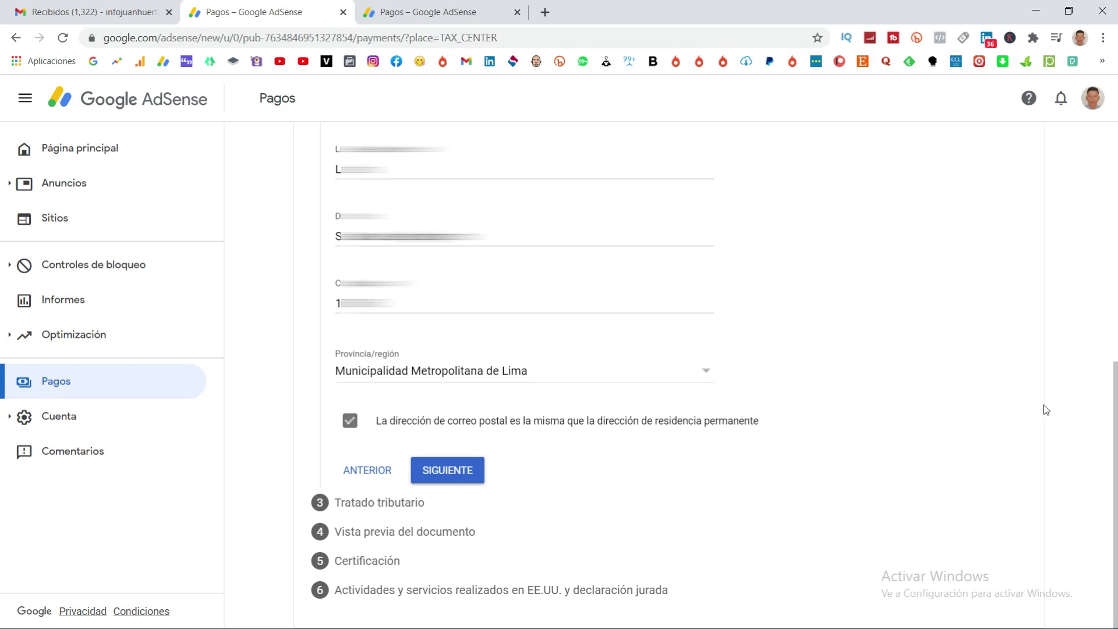
{"action": "left_click", "coordinate": [455, 475]}
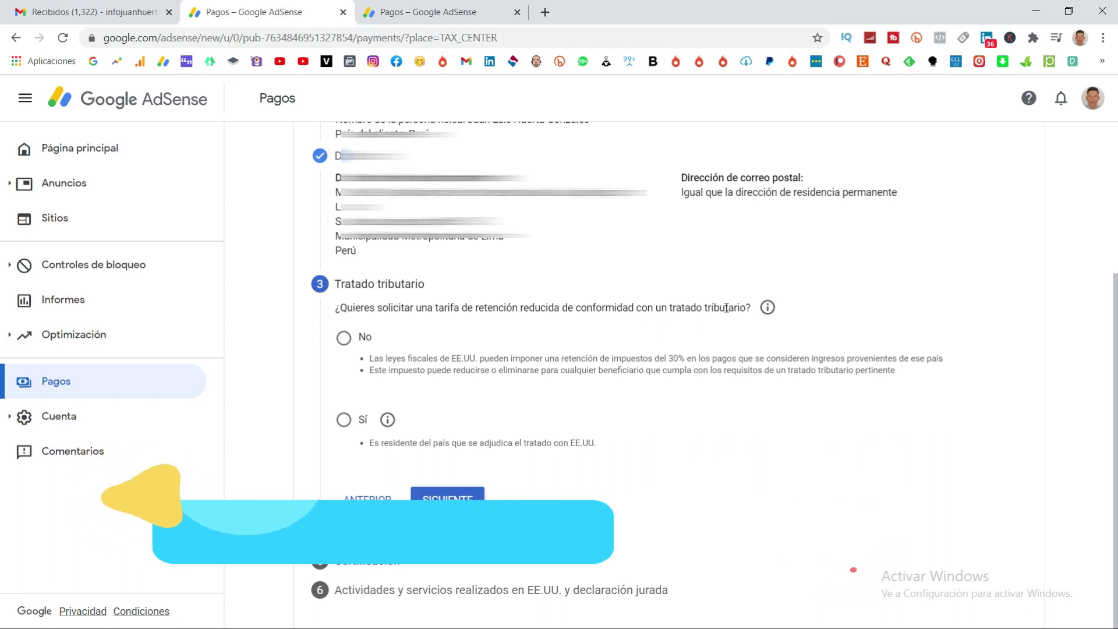
Answer No to claiming a reduced tax treaty withholding rate and proceed to the document preview.
{"action": "left_click", "coordinate": [345, 422]}
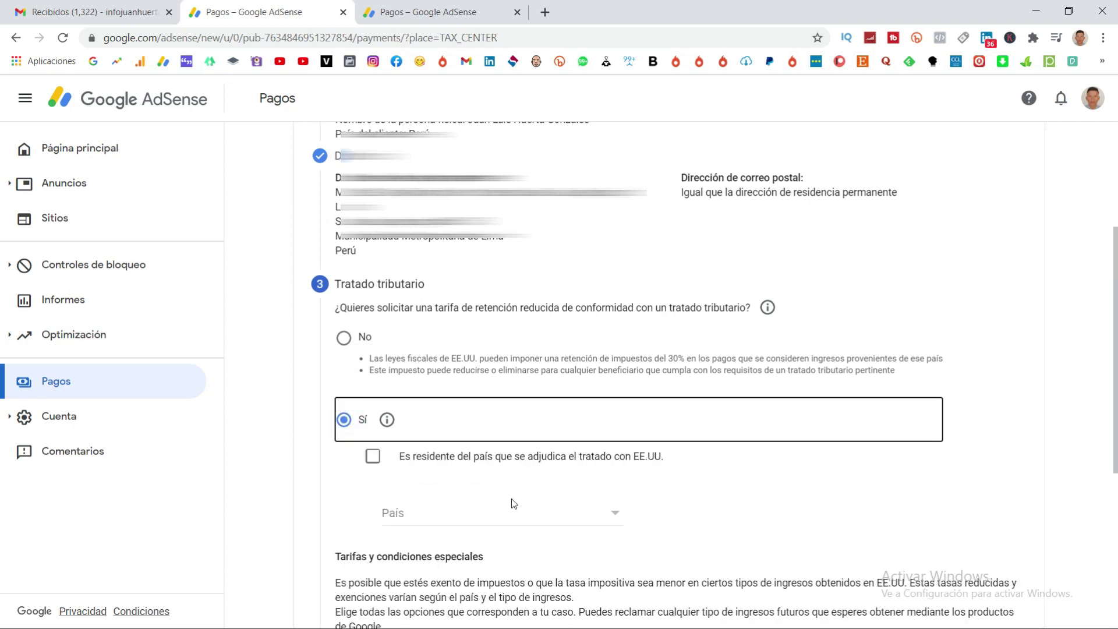
{"action": "left_click", "coordinate": [481, 515]}
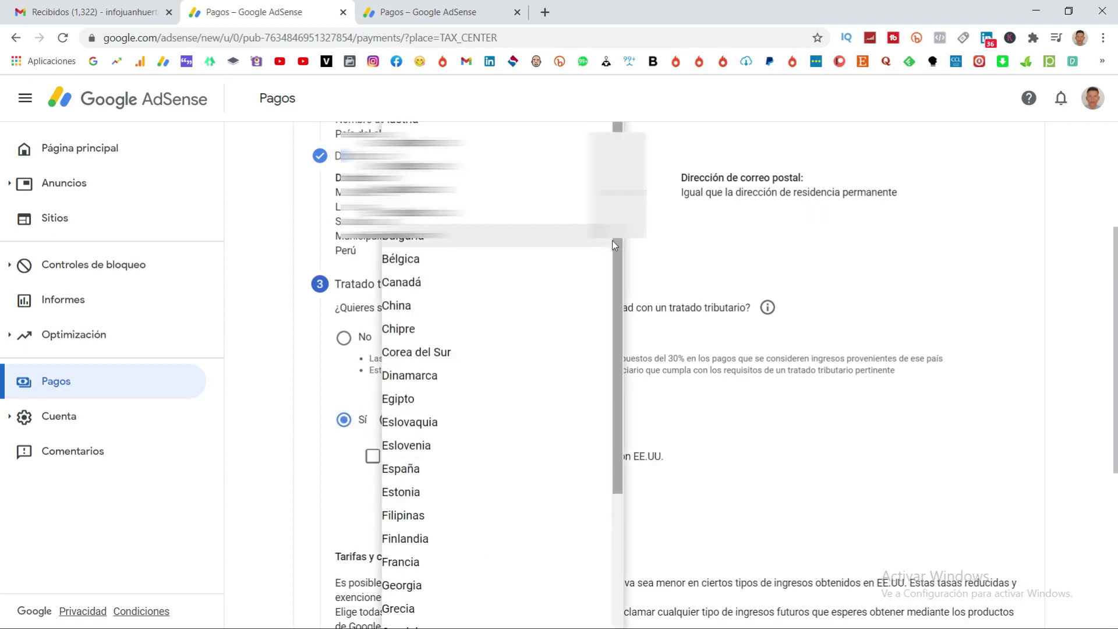
{"action": "left_click_drag", "start_coordinate": [612, 240], "coordinate": [618, 262]}
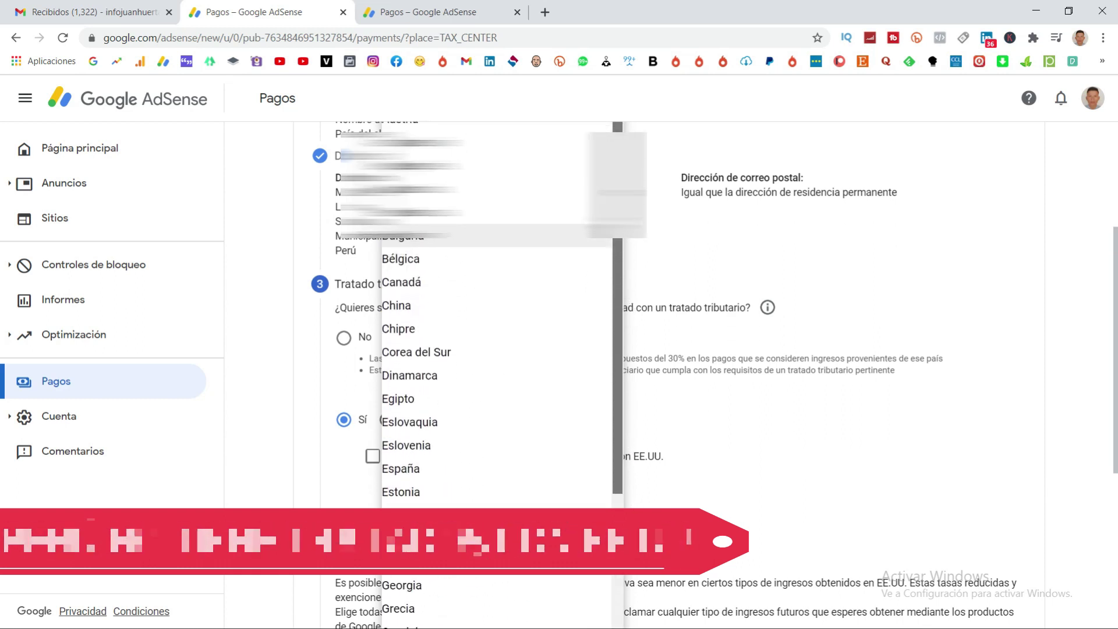
{"action": "left_click", "coordinate": [839, 455]}
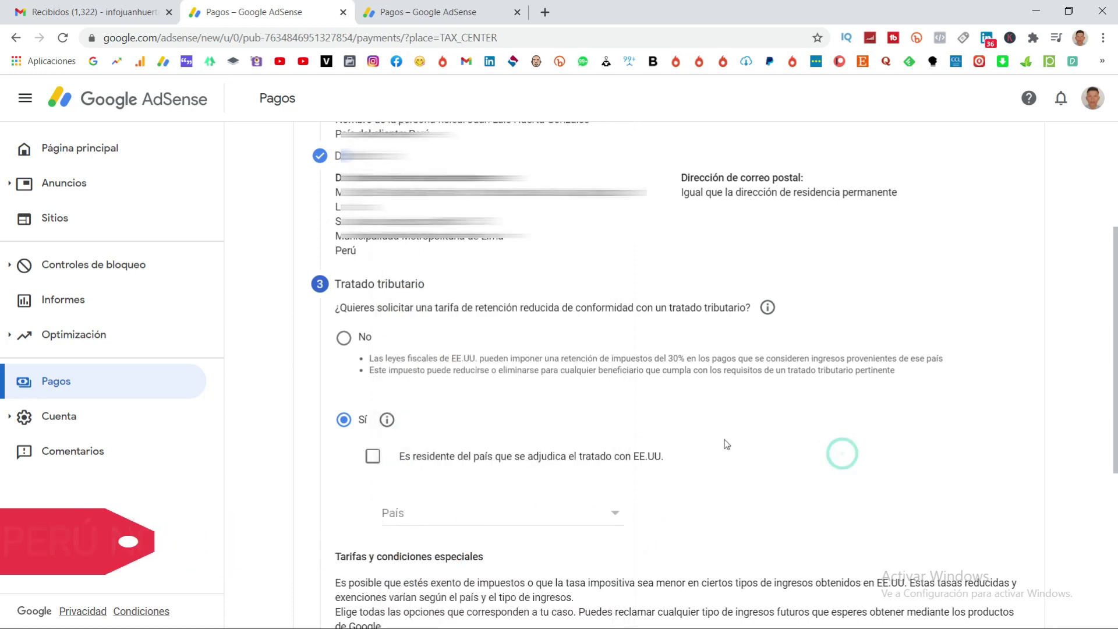
{"action": "left_click", "coordinate": [344, 338]}
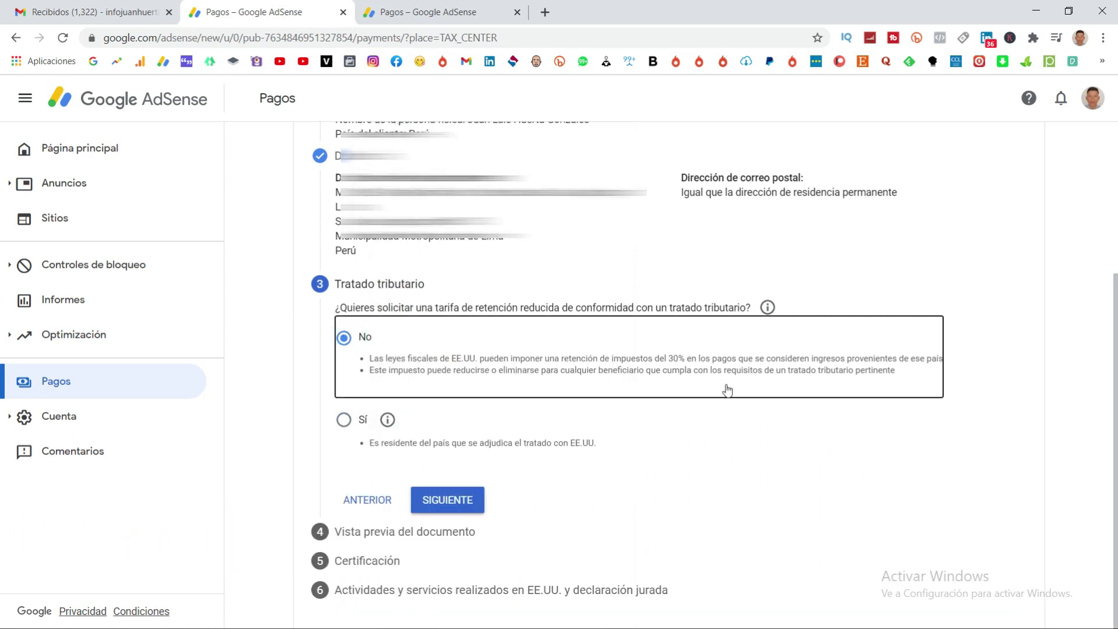
{"action": "left_click", "coordinate": [465, 501]}
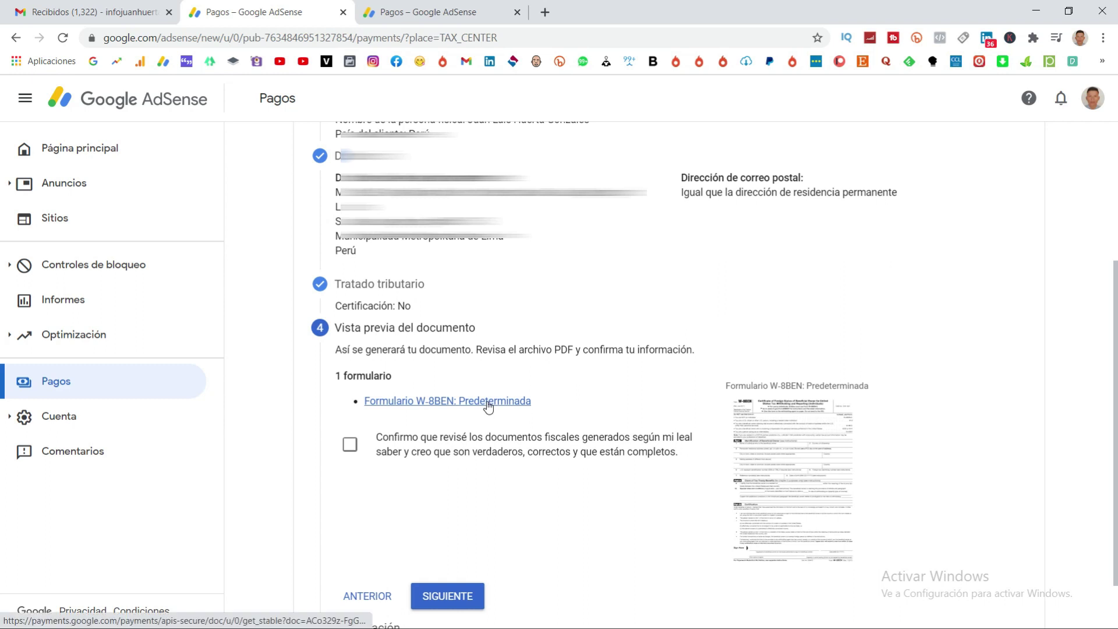
Review the generated W-8BEN PDF, confirm the documents were reviewed, and continue.
{"action": "left_click", "coordinate": [488, 402]}
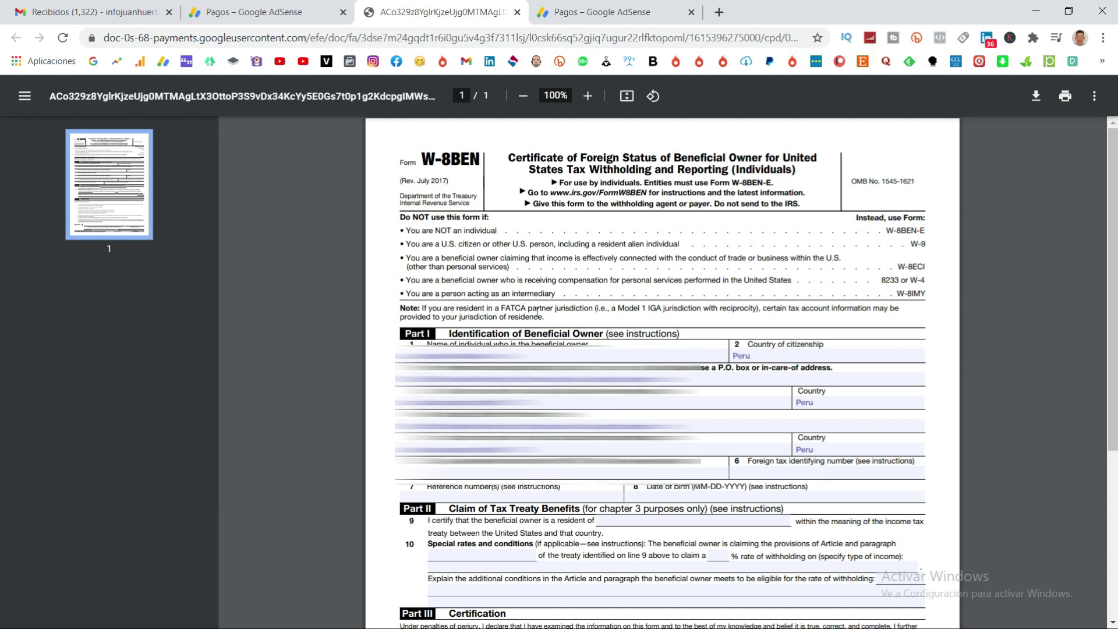
{"action": "left_click", "coordinate": [278, 9]}
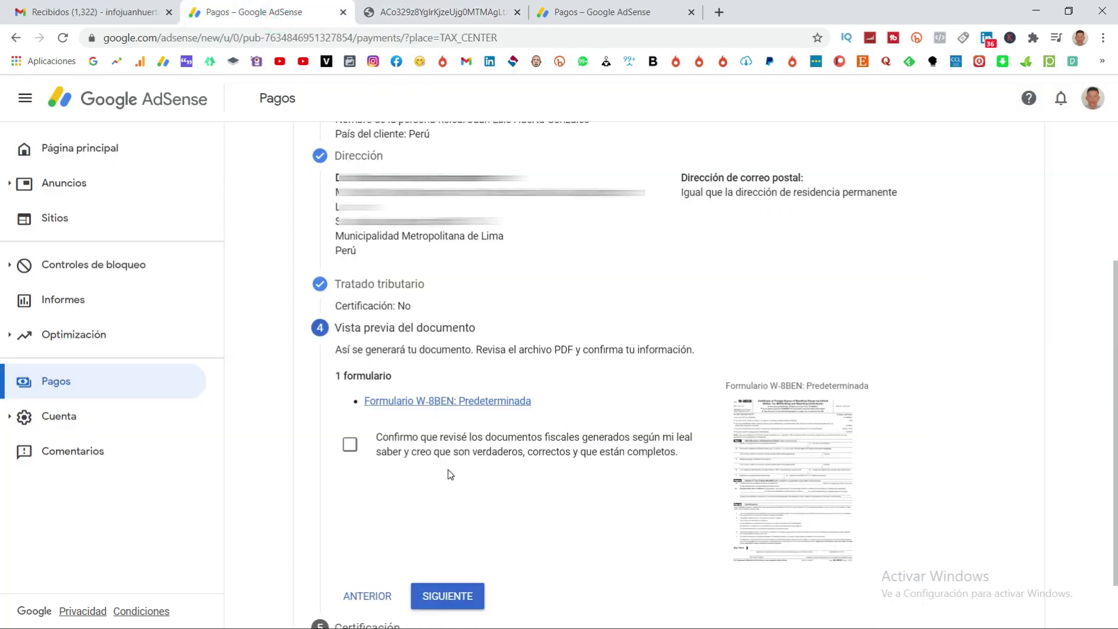
{"action": "left_click", "coordinate": [363, 445]}
{"action": "scroll", "coordinate": [319, 482], "scroll_direction": "up", "scroll_amount": 1}
{"action": "scroll", "coordinate": [319, 482], "scroll_direction": "down", "scroll_amount": 2}
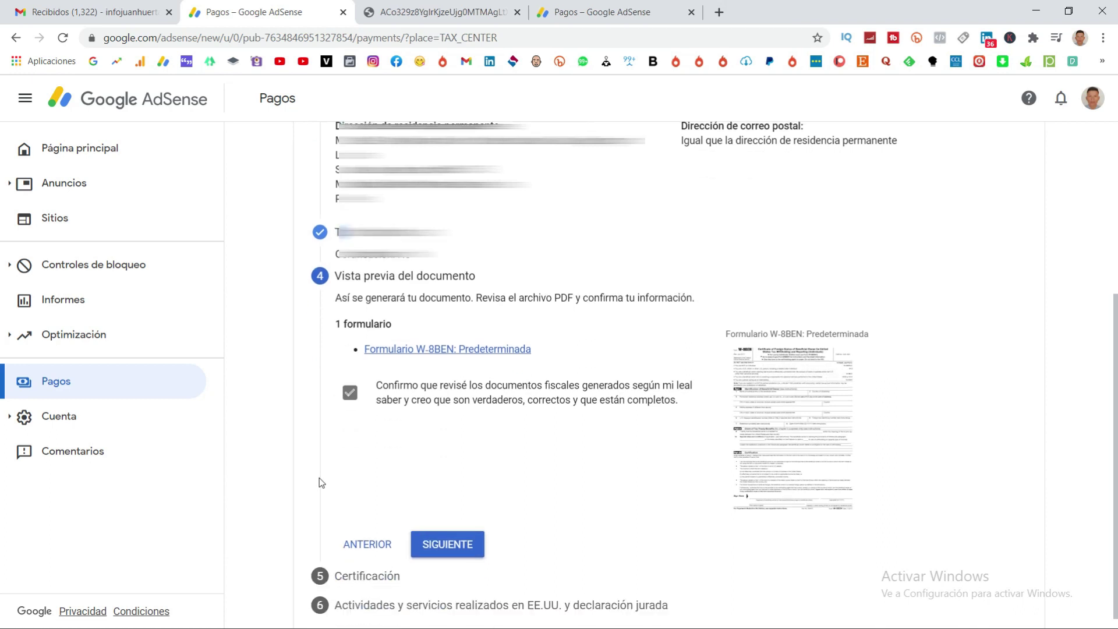
{"action": "left_click", "coordinate": [460, 530]}
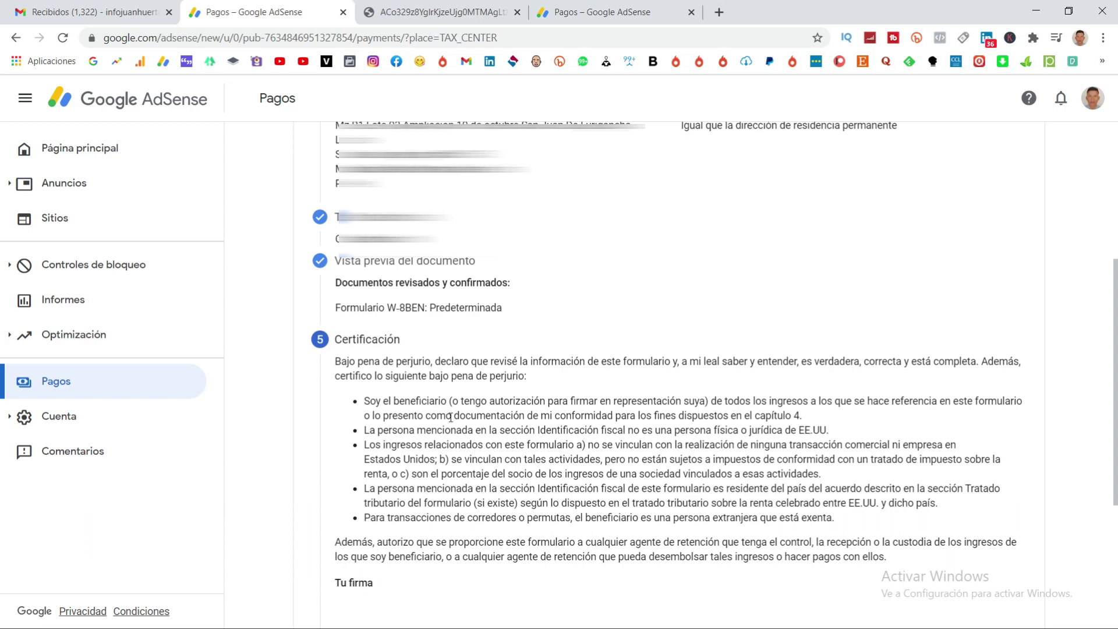
Sign the certification with the beneficiary's full legal name and confirm signing as that person.
{"action": "scroll", "coordinate": [448, 414], "scroll_direction": "down", "scroll_amount": 2}
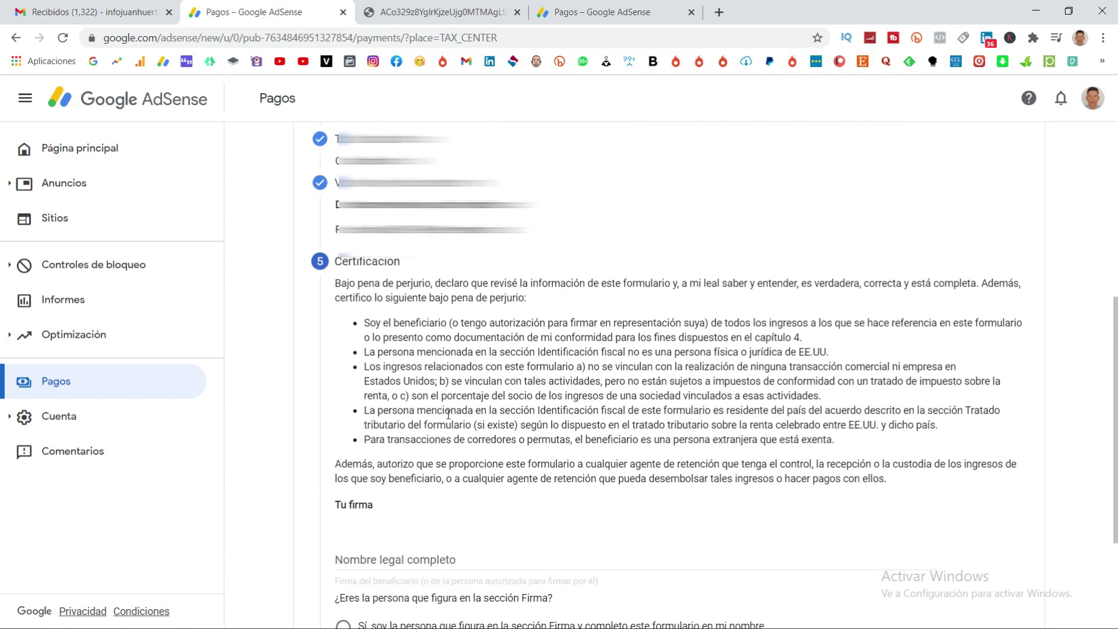
{"action": "left_click", "coordinate": [398, 489]}
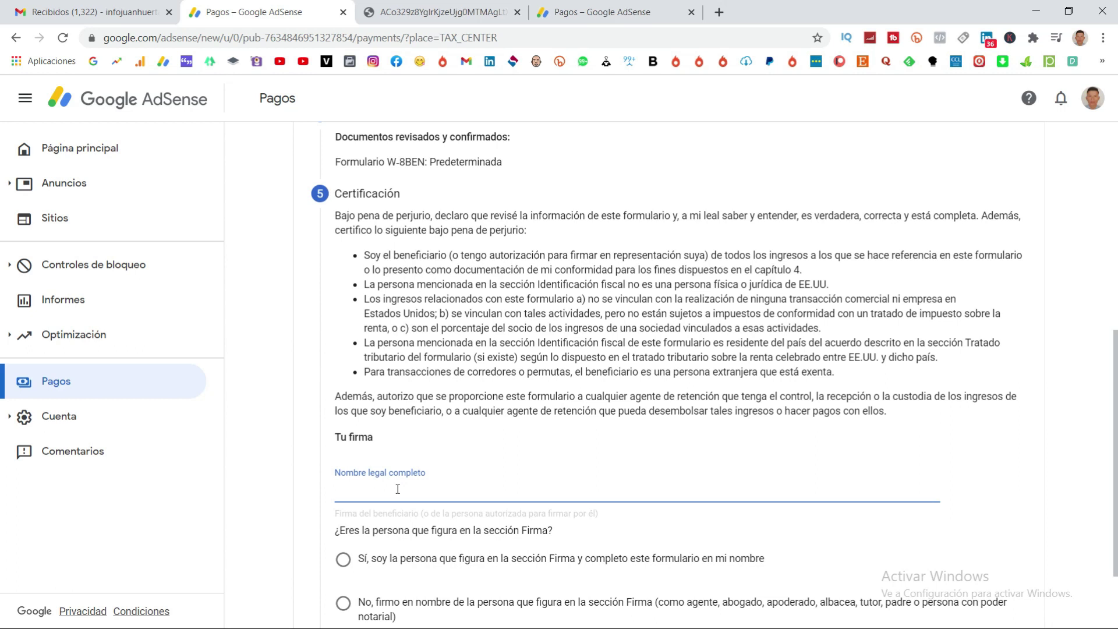
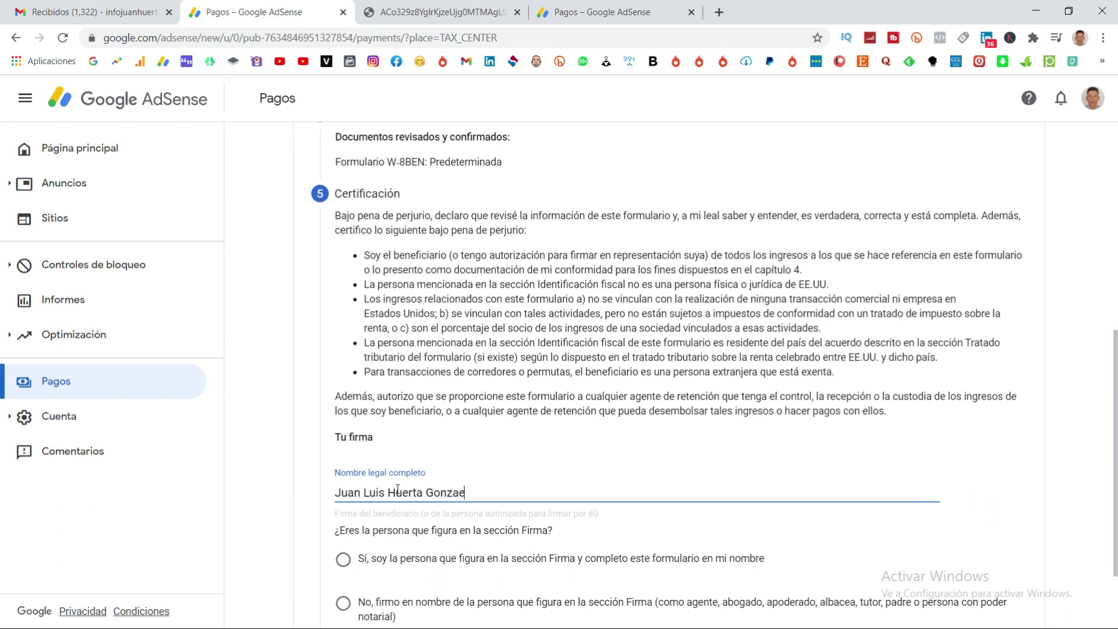
{"action": "scroll", "coordinate": [491, 480], "scroll_direction": "down", "scroll_amount": 2}
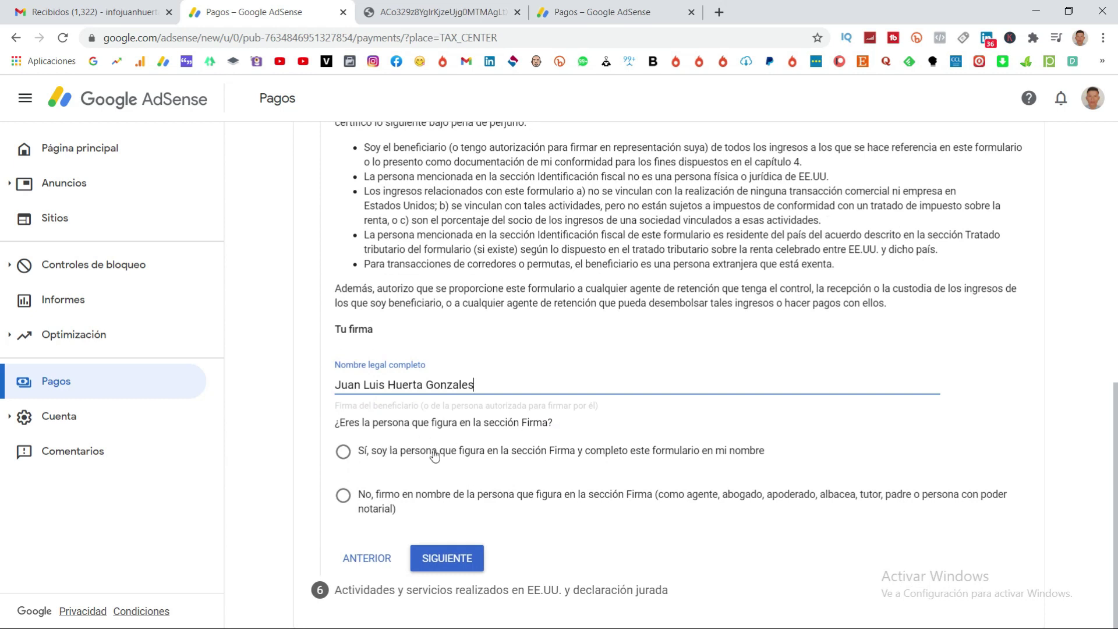
{"action": "left_click", "coordinate": [341, 452]}
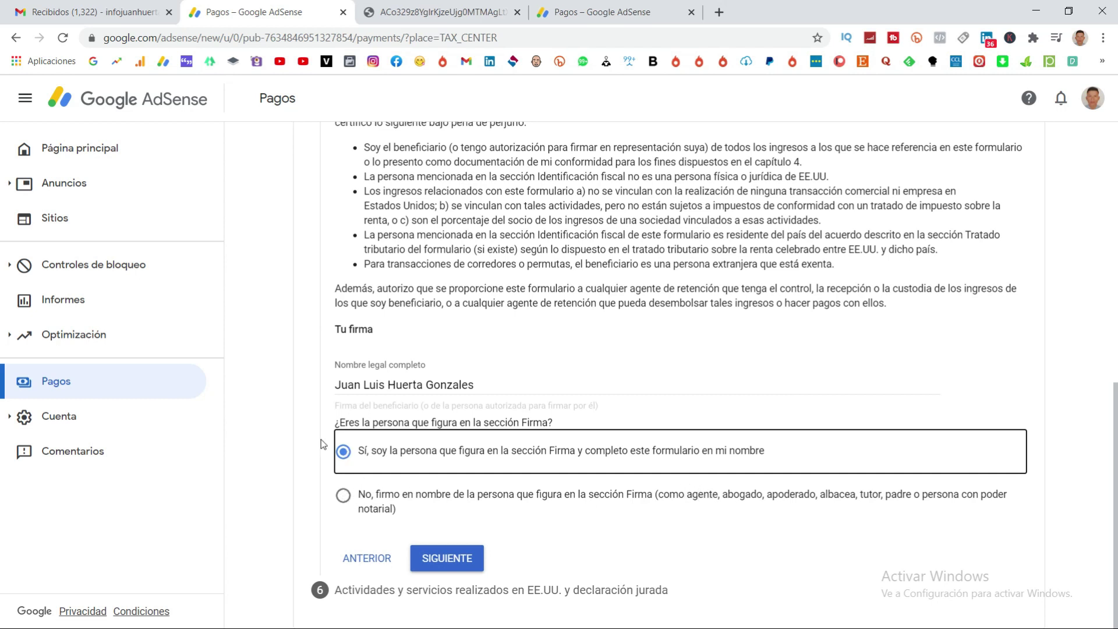
{"action": "left_click", "coordinate": [457, 564]}
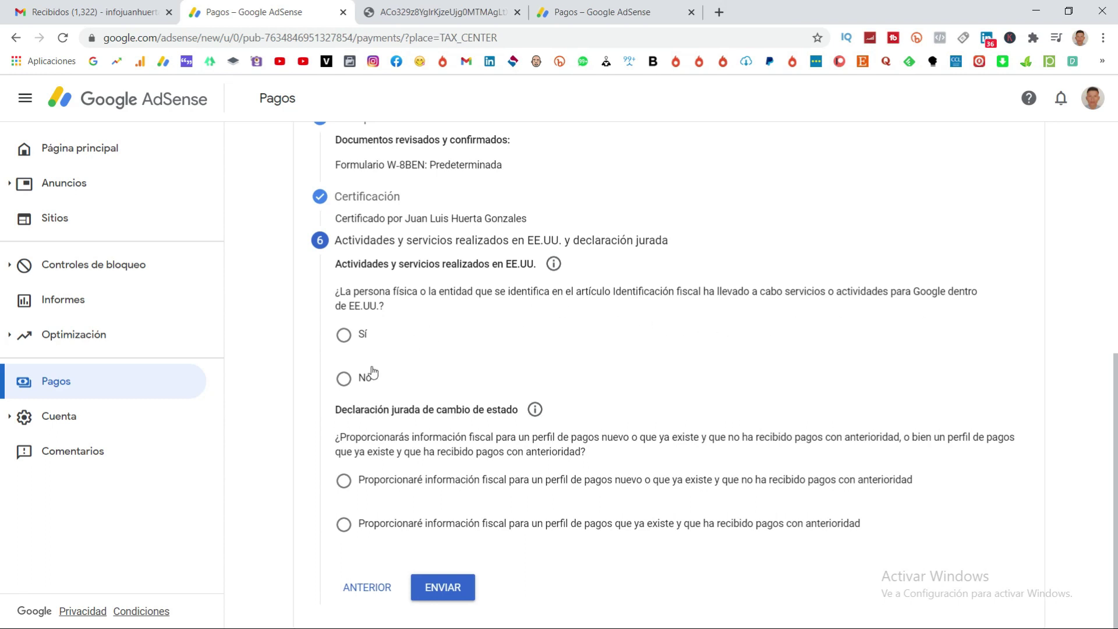
Declare no US services, choose the existing profile, confirm info unchanged since January 2020, and submit.
{"action": "left_click", "coordinate": [343, 378]}
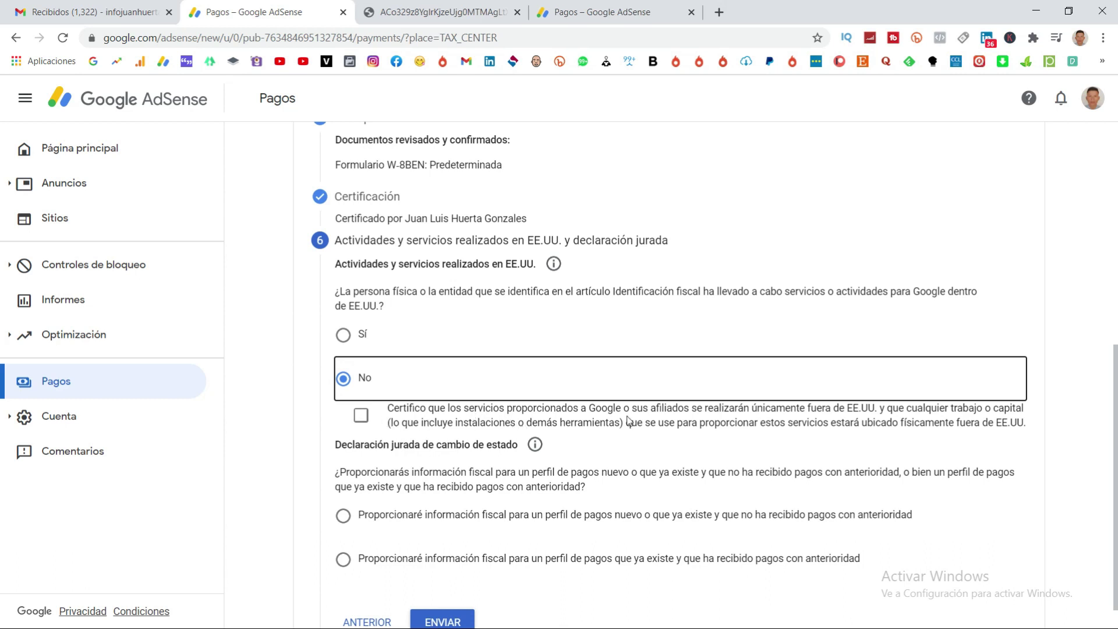
{"action": "left_click", "coordinate": [361, 415]}
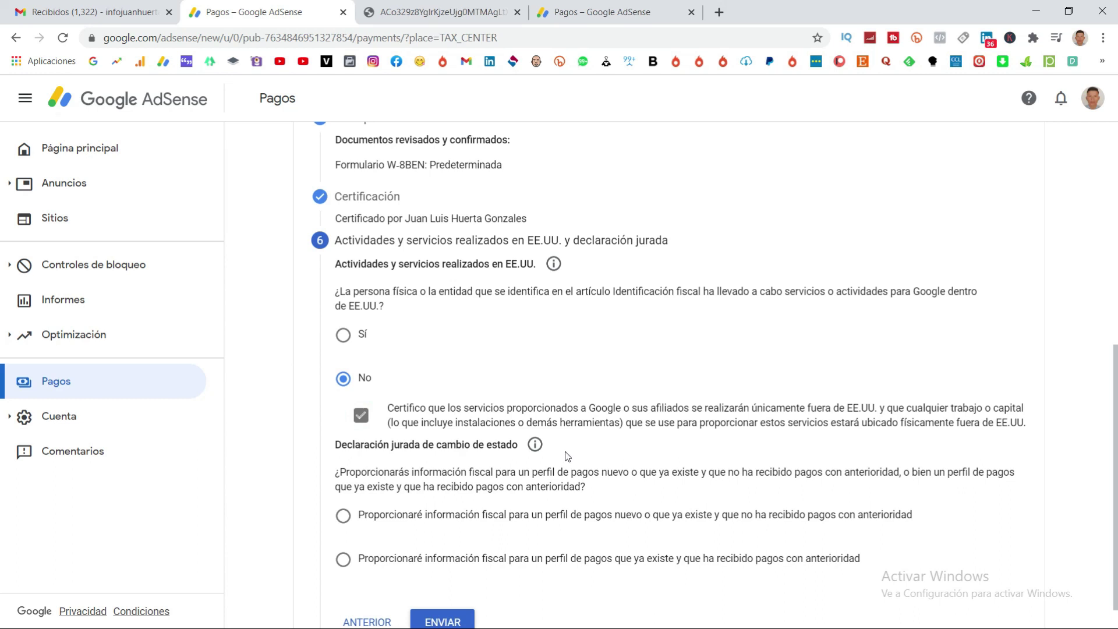
{"action": "scroll", "coordinate": [565, 456], "scroll_direction": "down", "scroll_amount": 1}
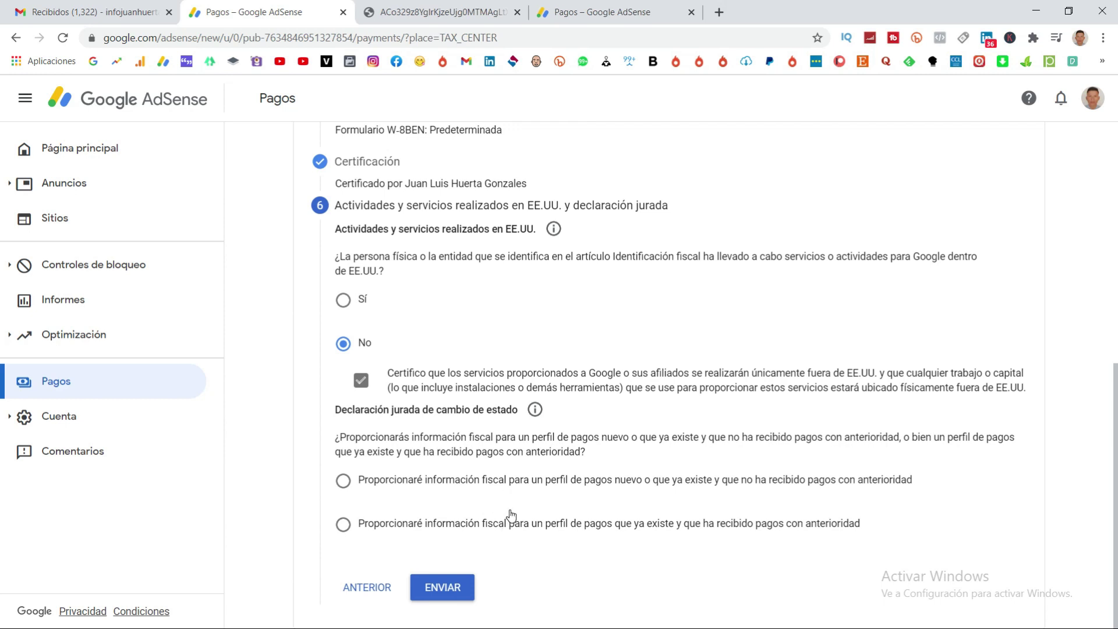
{"action": "left_click", "coordinate": [344, 525]}
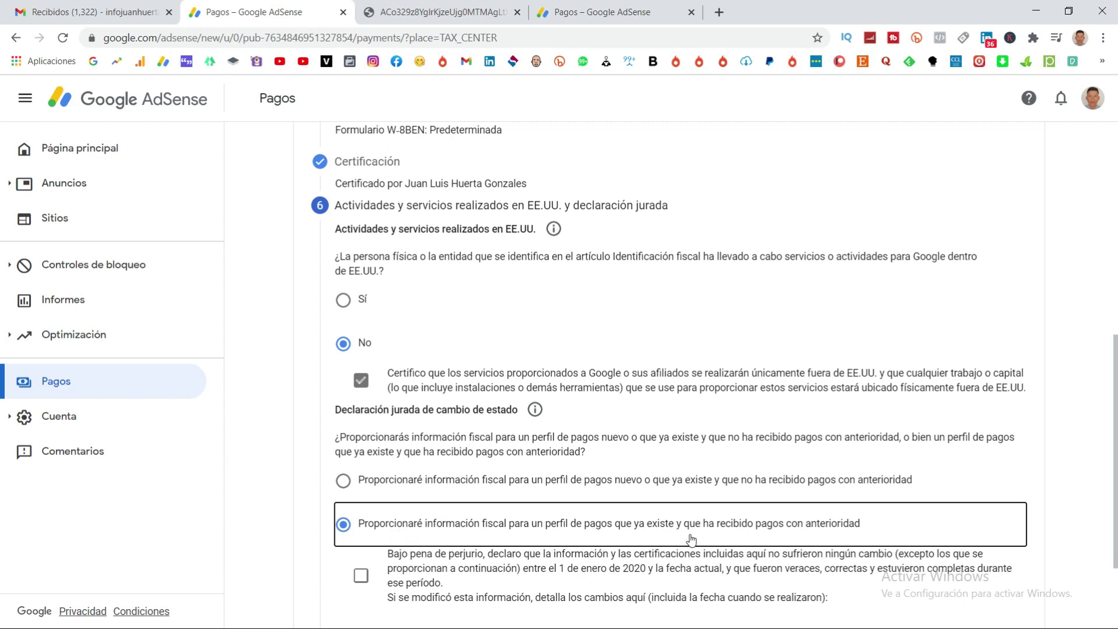
{"action": "scroll", "coordinate": [685, 524], "scroll_direction": "down", "scroll_amount": 2}
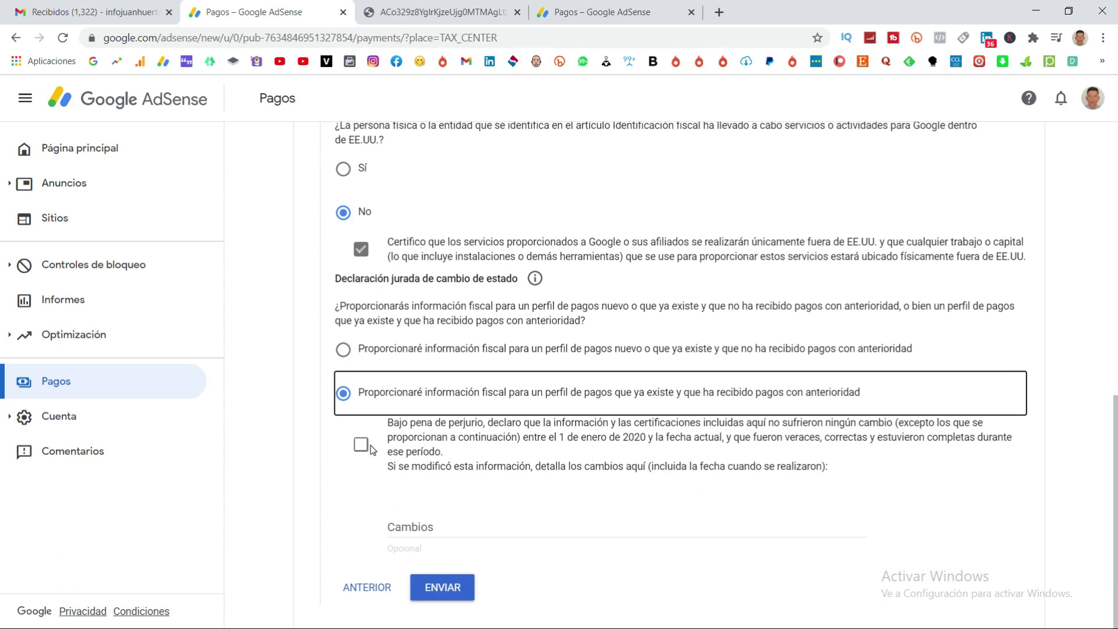
{"action": "left_click", "coordinate": [365, 444]}
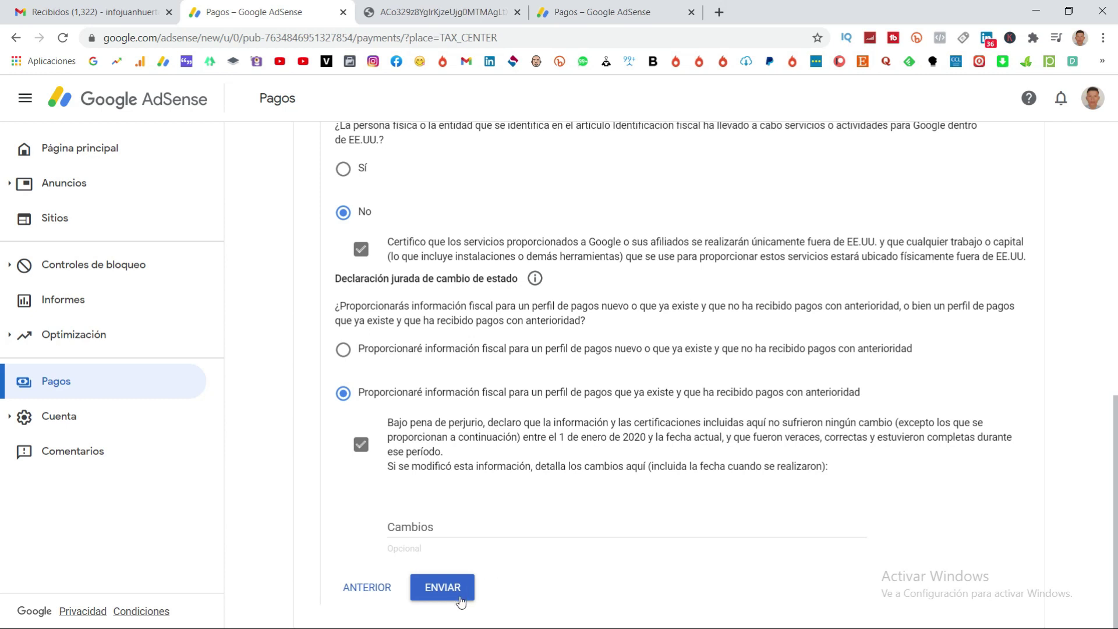
{"action": "left_click", "coordinate": [442, 588]}
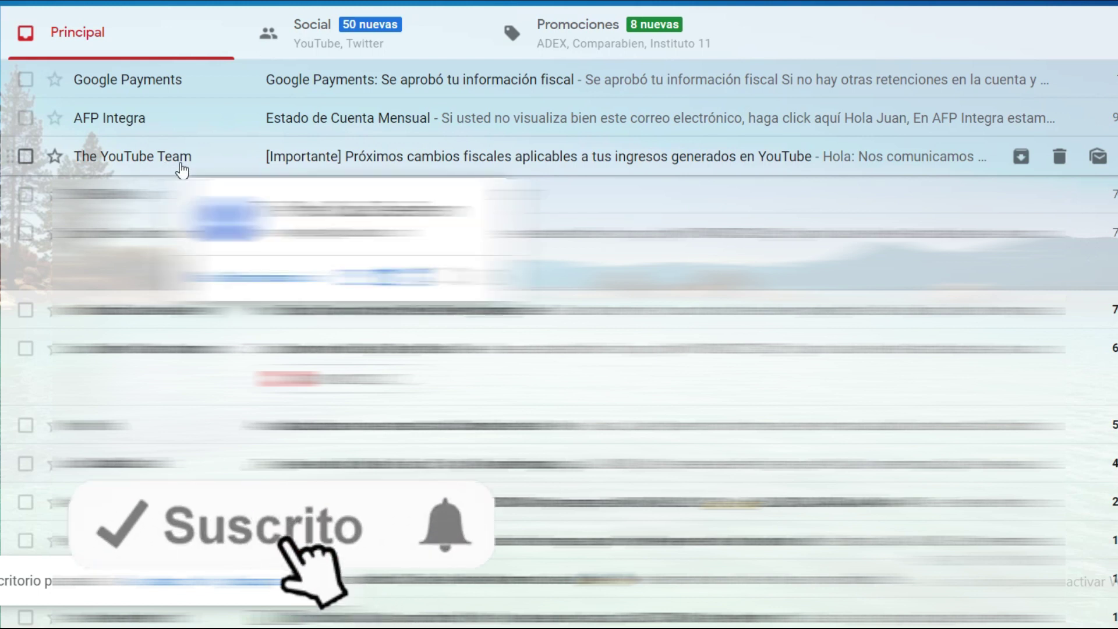
Open the Google Payments email 'Se aprobó tu información fiscal' in the Gmail inbox.
{"action": "left_click", "coordinate": [198, 84]}
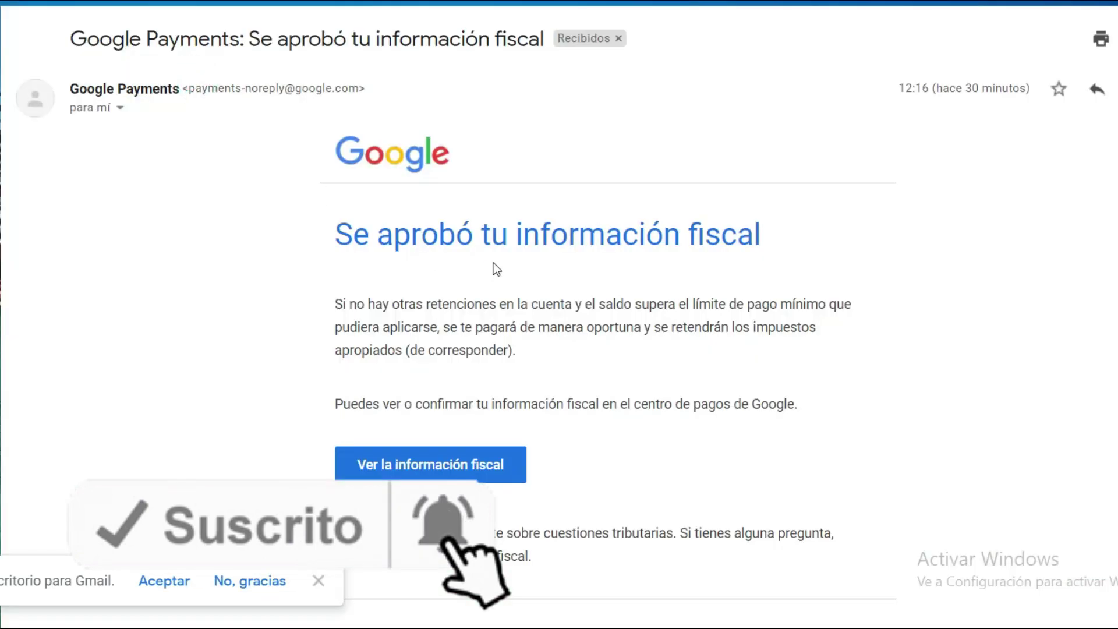